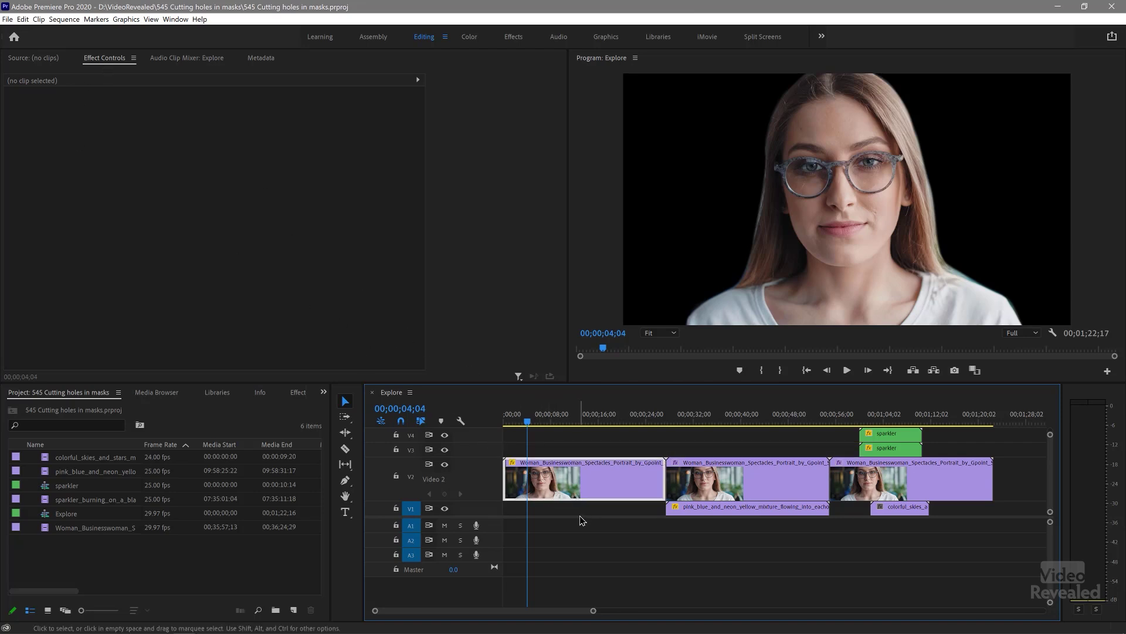
Show the first V2 portrait clip's Opacity in Effect Controls, revealing Mask (1) with feather 10.0.
double_click(566, 485)
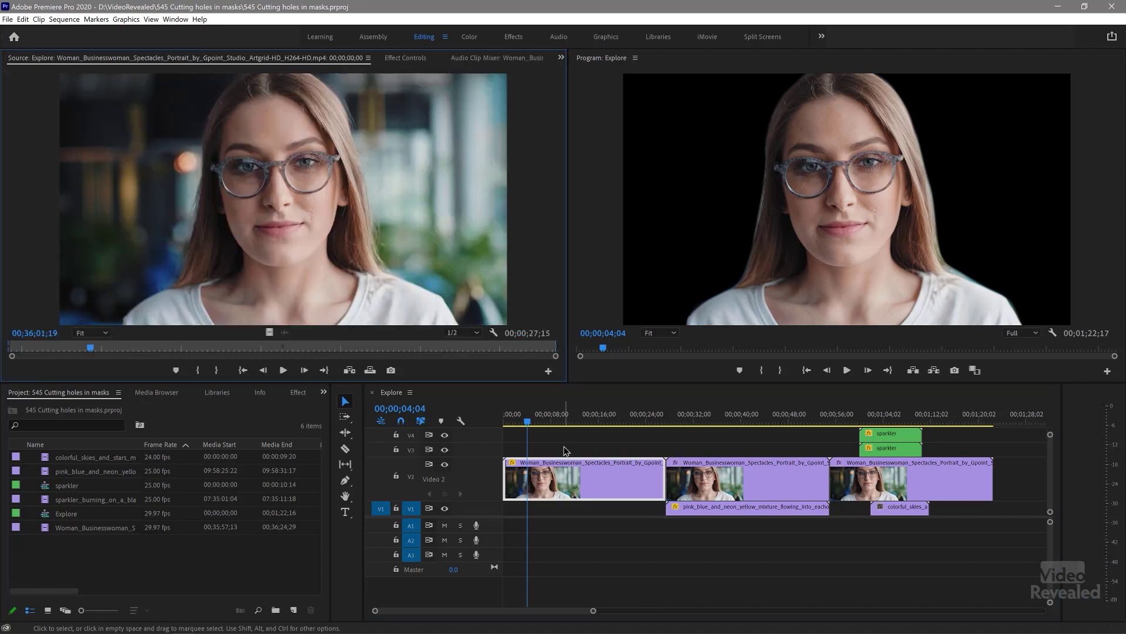
click(399, 59)
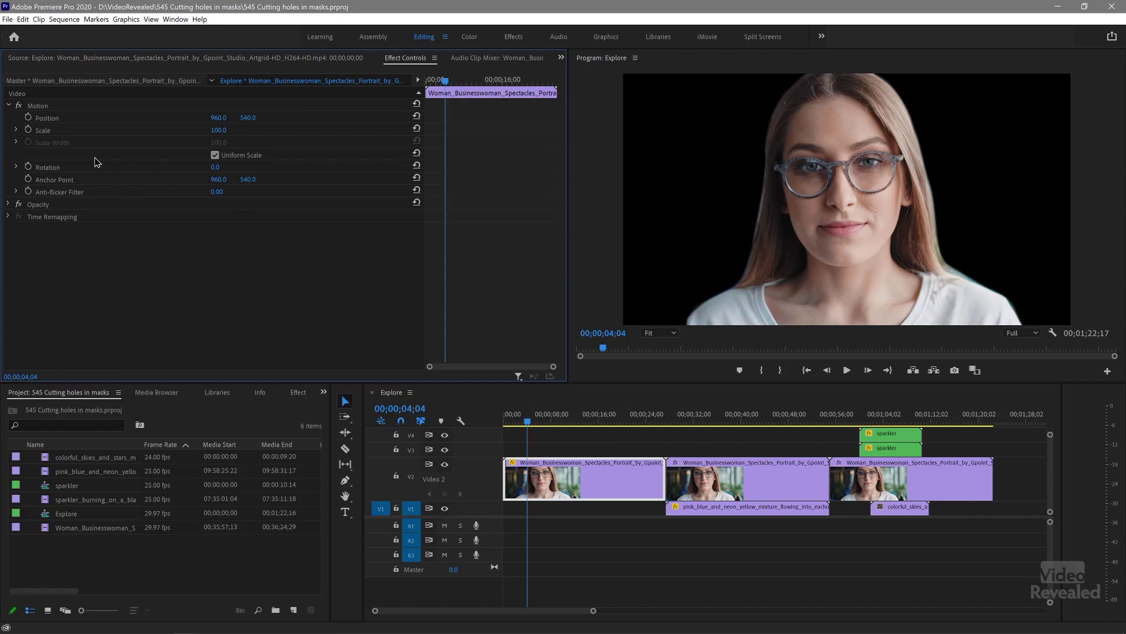
click(9, 205)
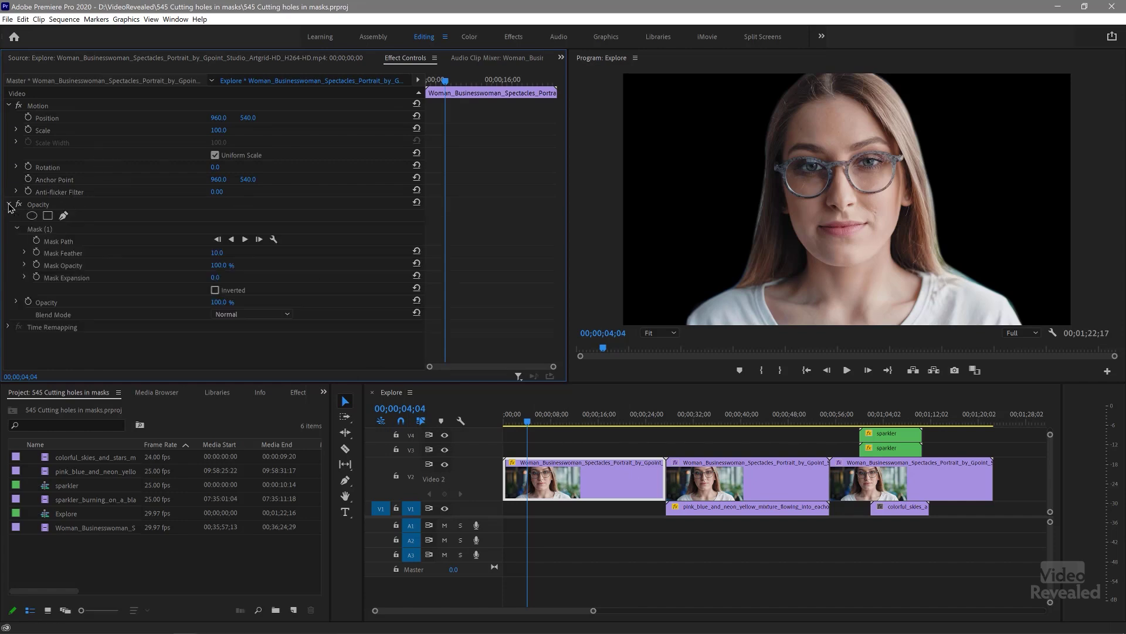
click(8, 106)
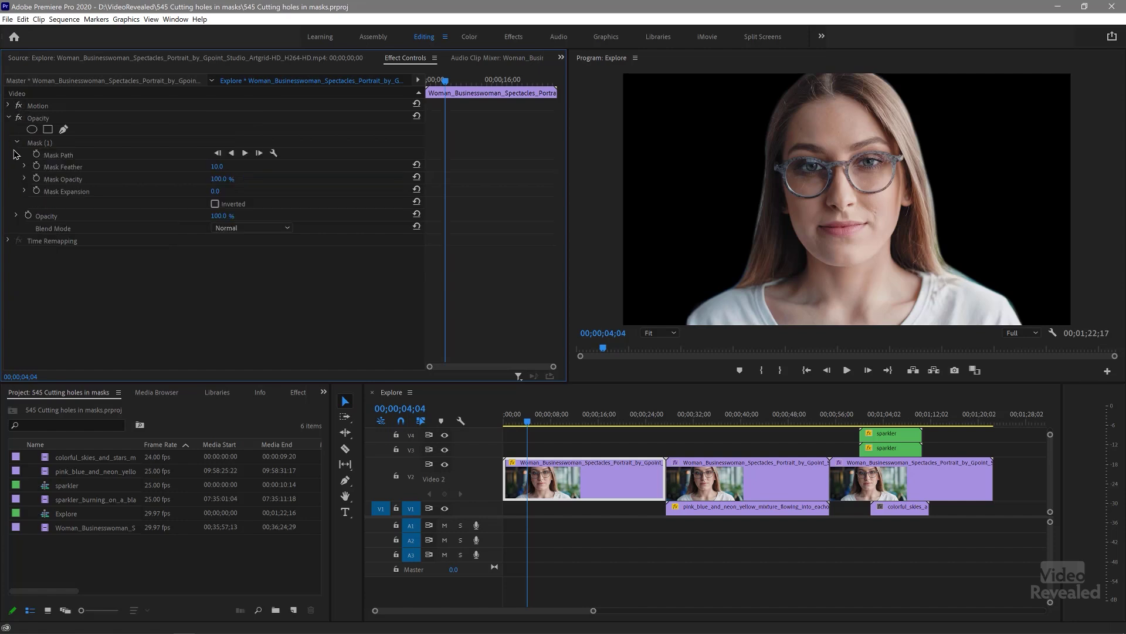
click(33, 120)
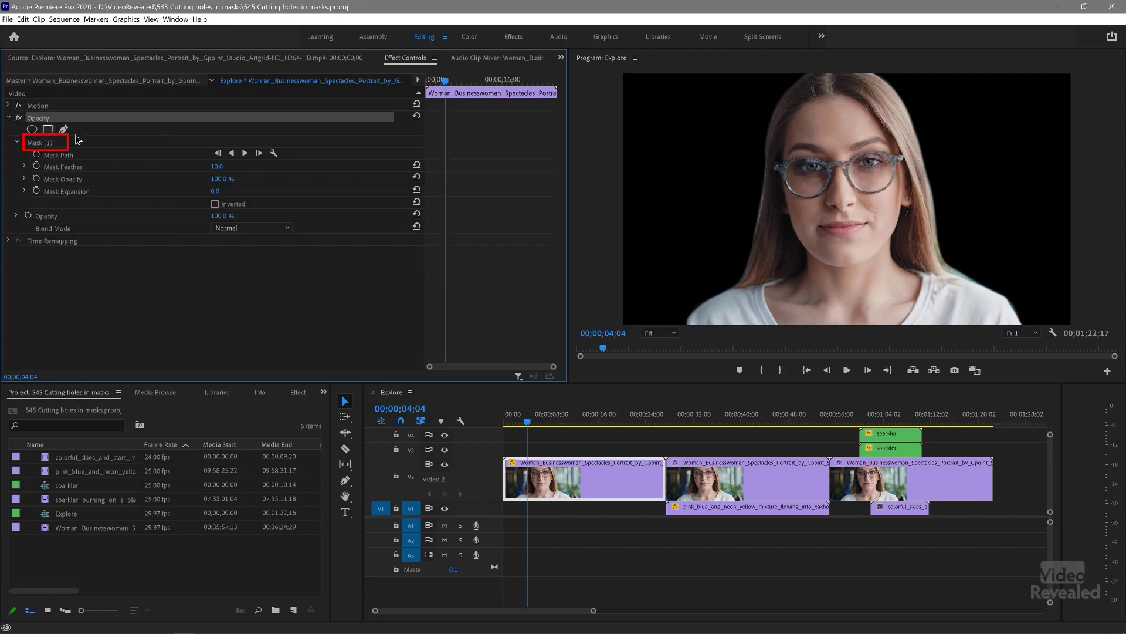
click(19, 118)
click(19, 118)
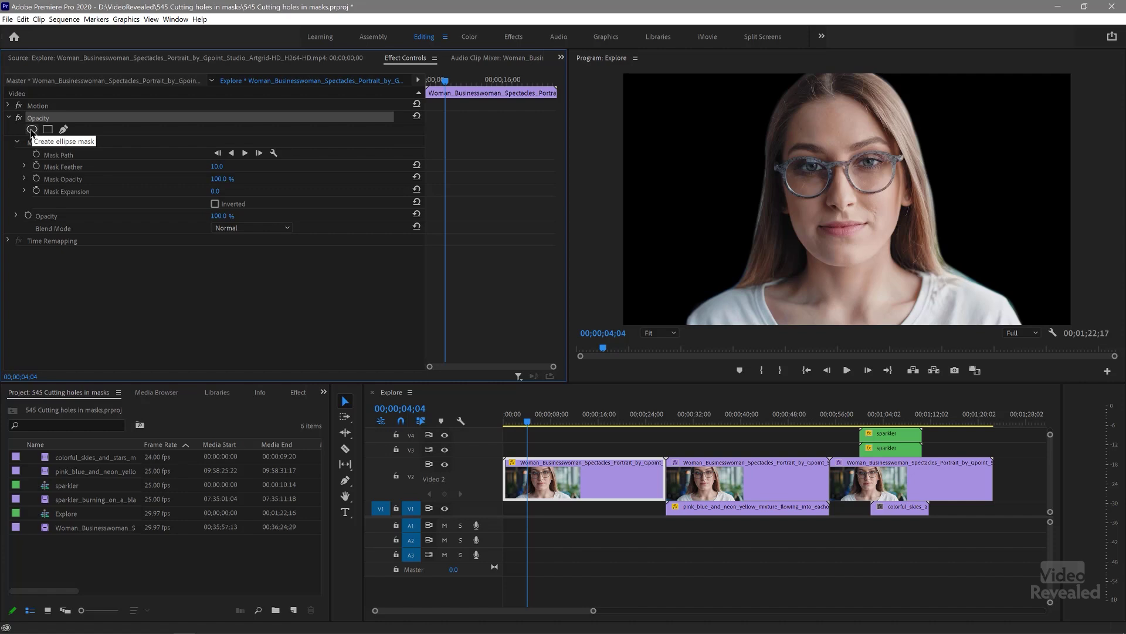
Add an ellipse Mask (2) to Opacity, flatten it over the left lens, and invert it.
click(31, 130)
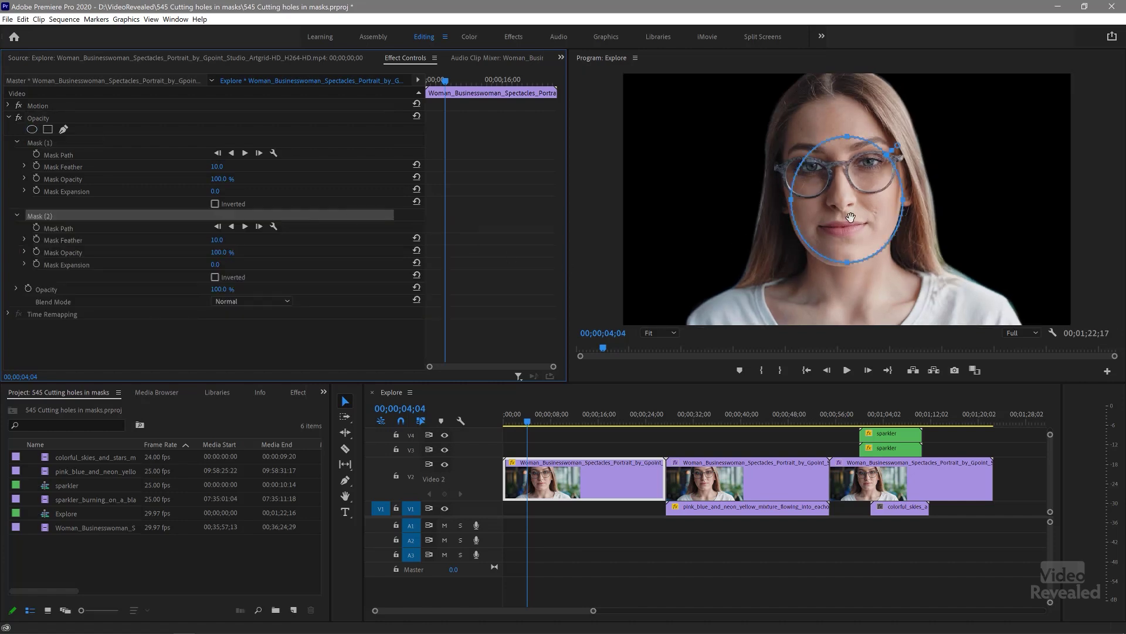
drag(850, 218, 746, 196)
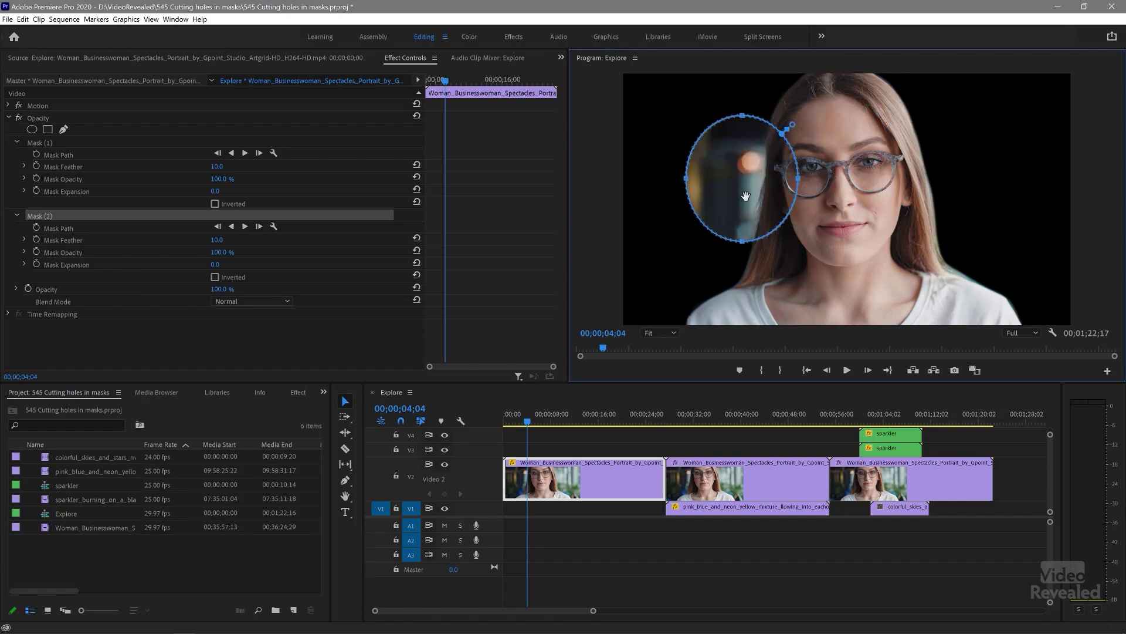
drag(742, 242, 742, 170)
drag(743, 126, 811, 176)
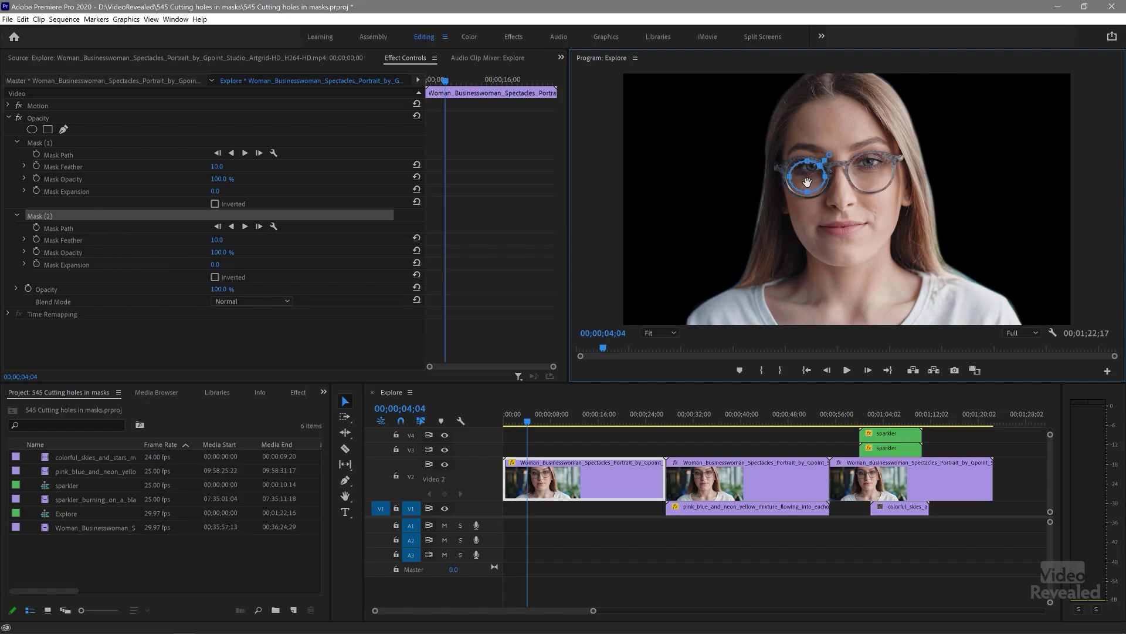
drag(806, 194, 808, 199)
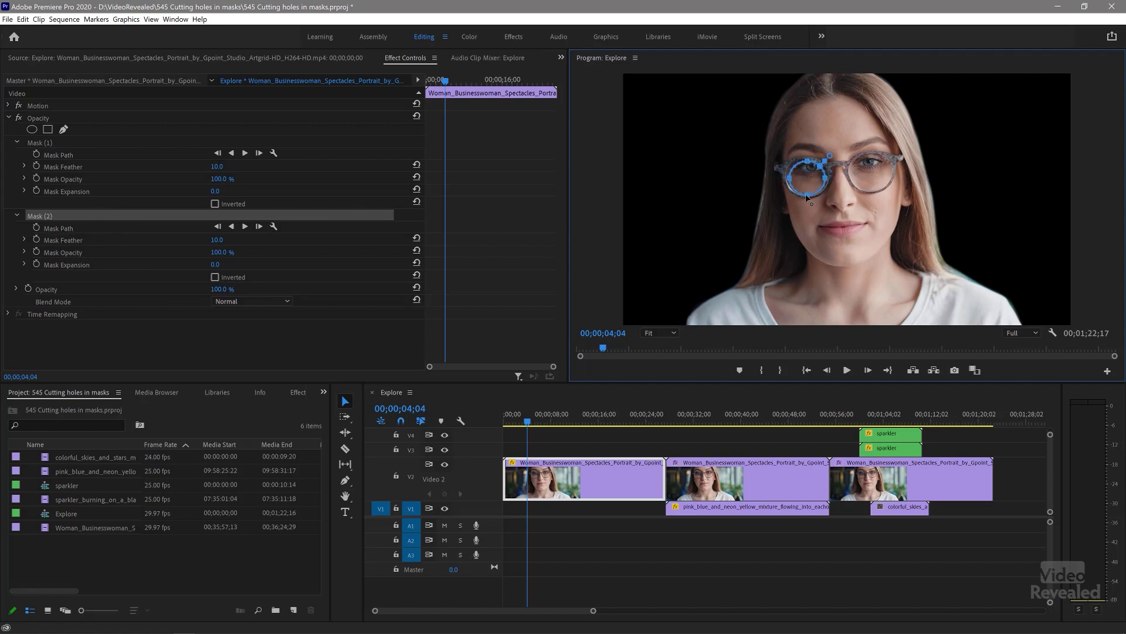
click(216, 277)
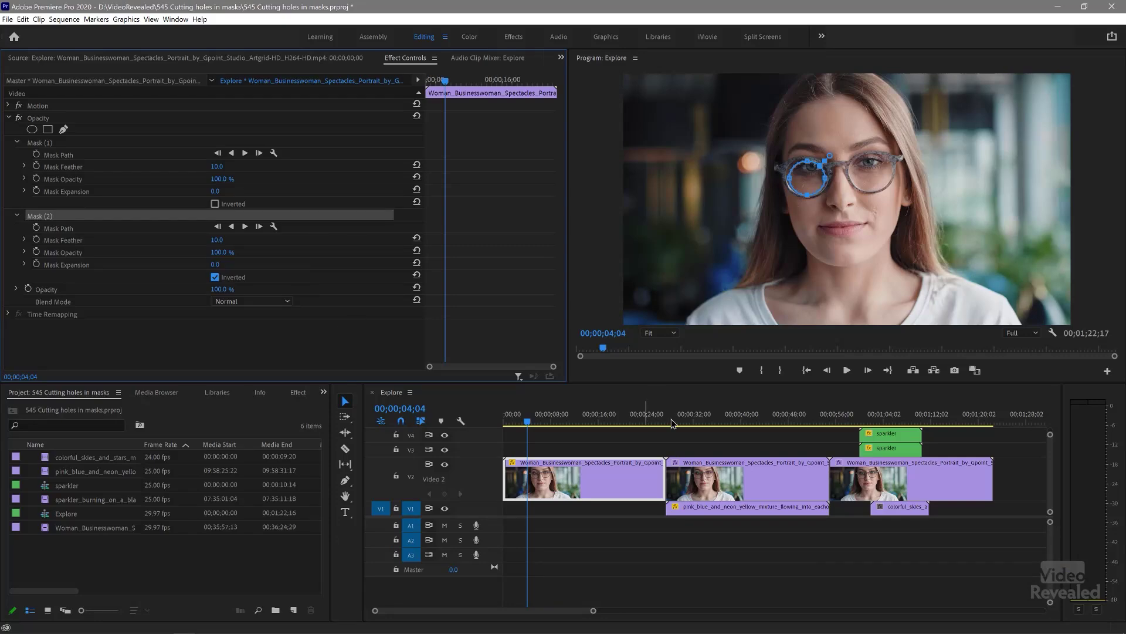
At 00;00;38;29 select the middle portrait clip, collapse Opacity, and select its Alpha Adjust.
drag(699, 417, 734, 418)
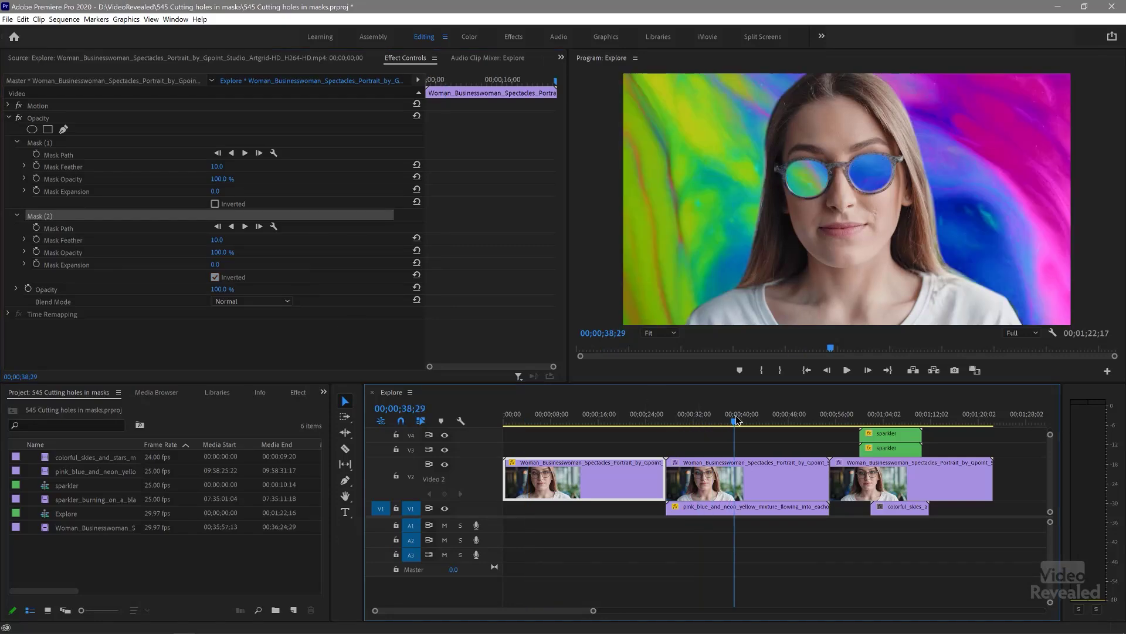
click(742, 481)
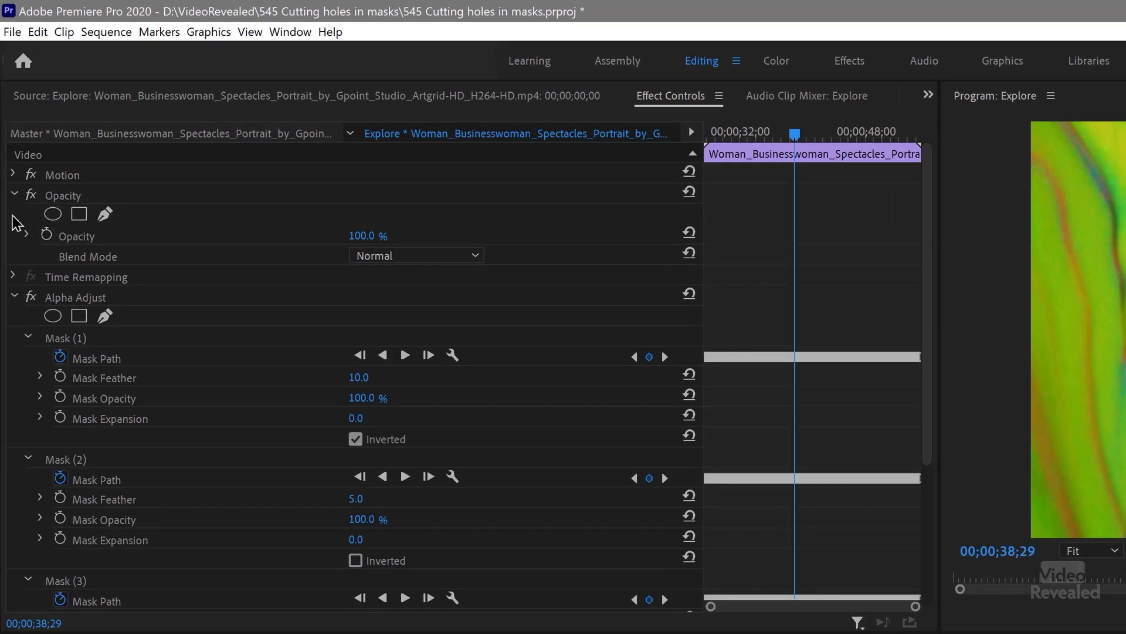
click(14, 194)
click(94, 237)
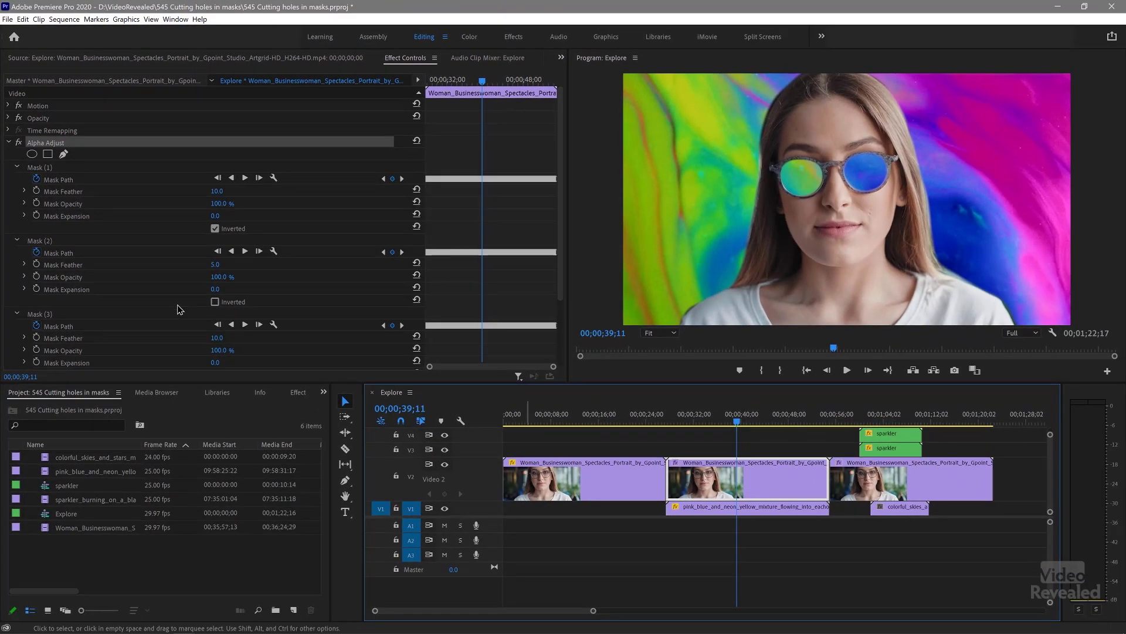
Show the outlines of Masks (1), (2) and (3), then play from about 00;00;31;14.
click(63, 169)
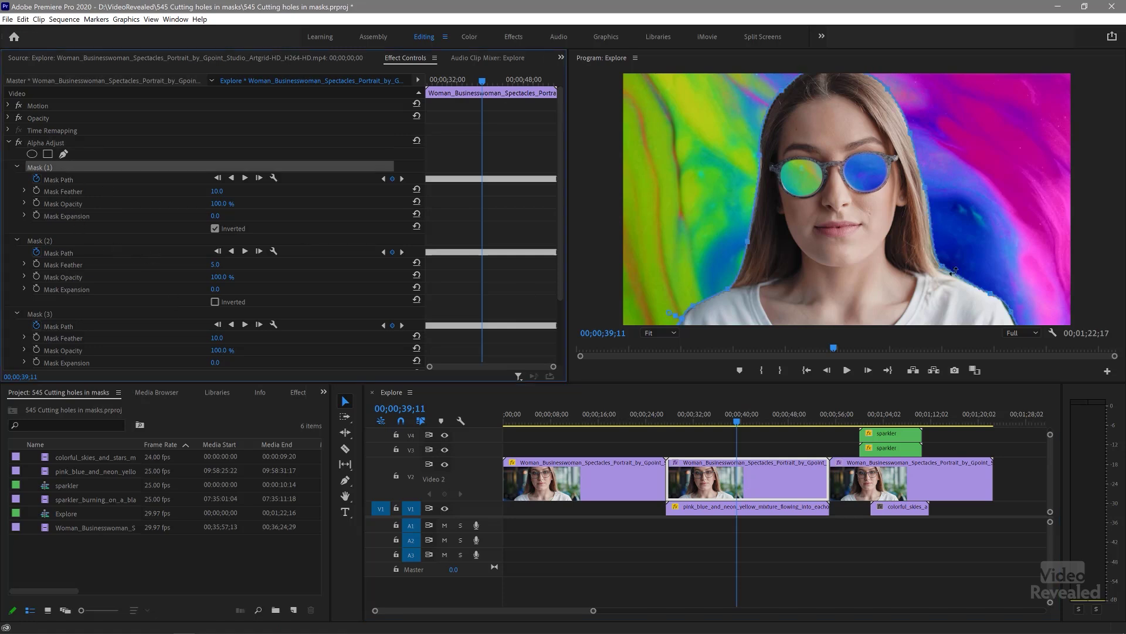
click(49, 243)
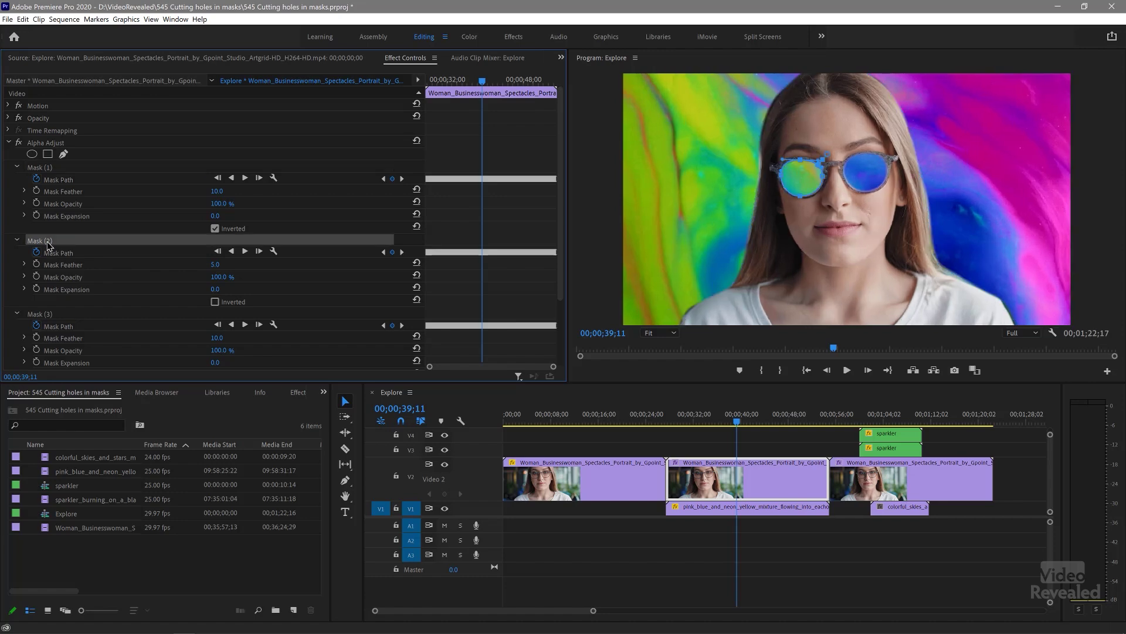
click(51, 315)
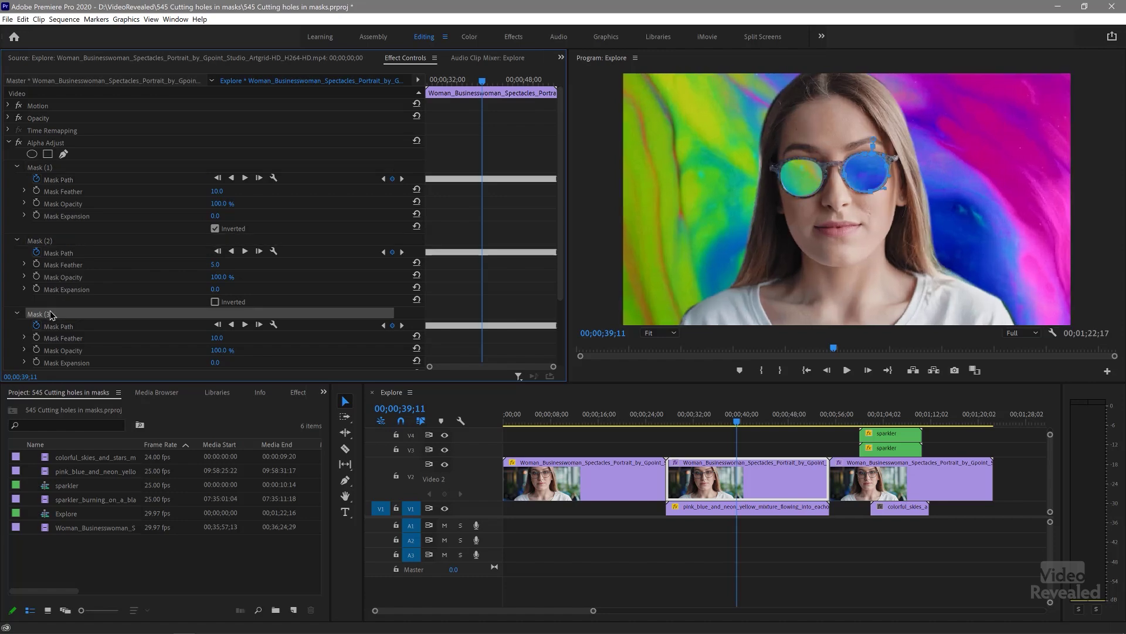
drag(460, 84, 445, 83)
key(space)
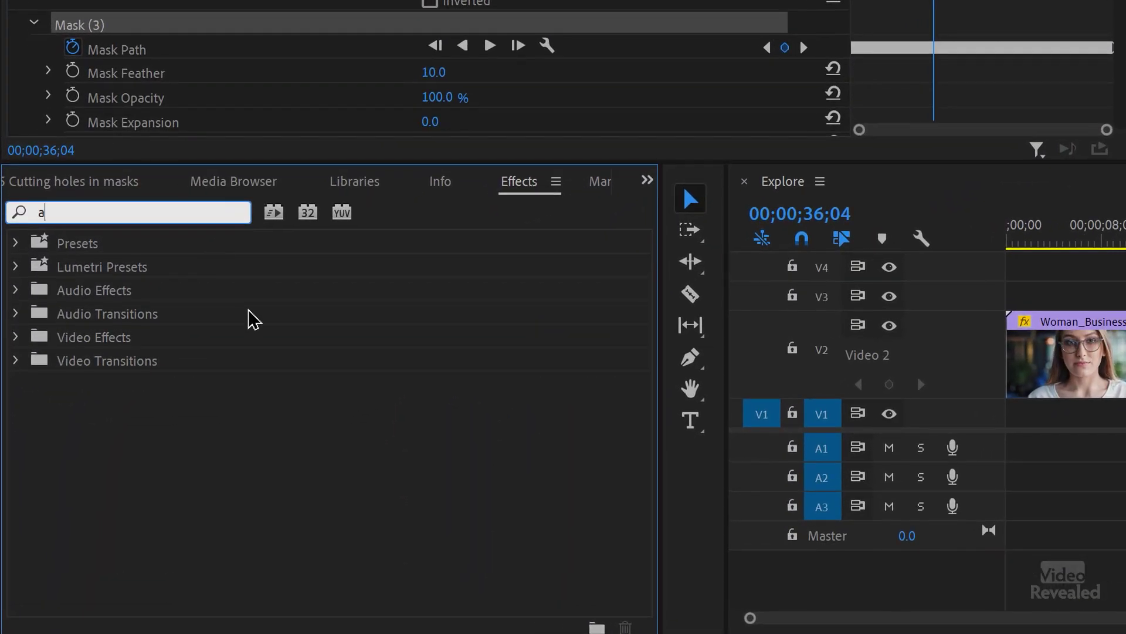
Search the effects for 'alpha ad' to find Alpha Adjust under Keying, and review Mask (1).
text(lpha adj)
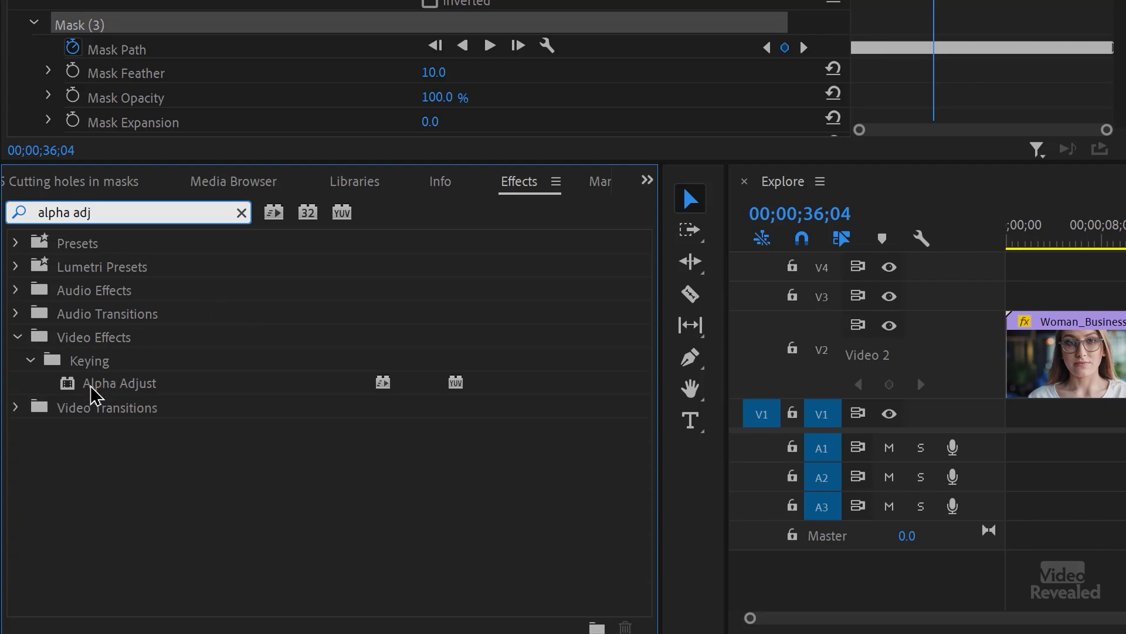
click(94, 0)
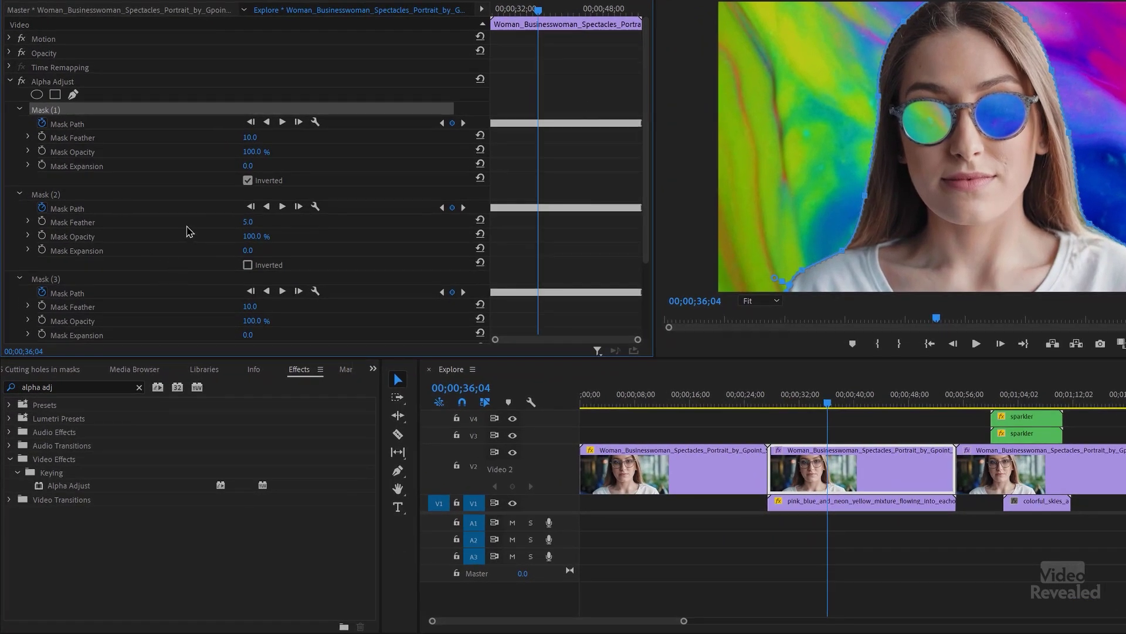
scroll(187, 229, down, 4)
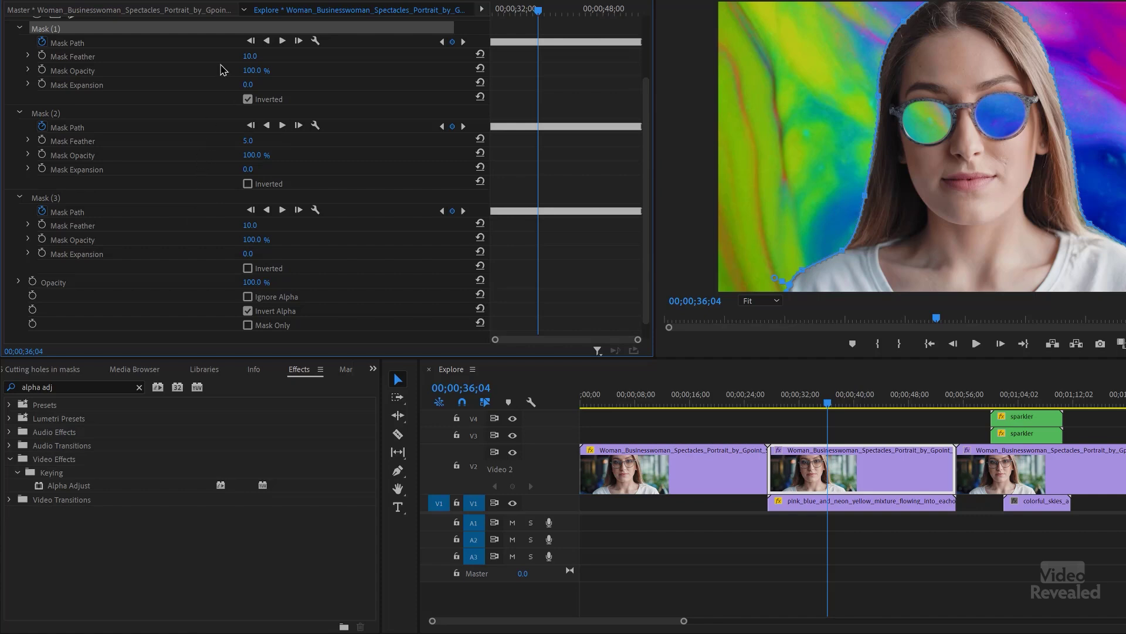
scroll(219, 111, up, 1)
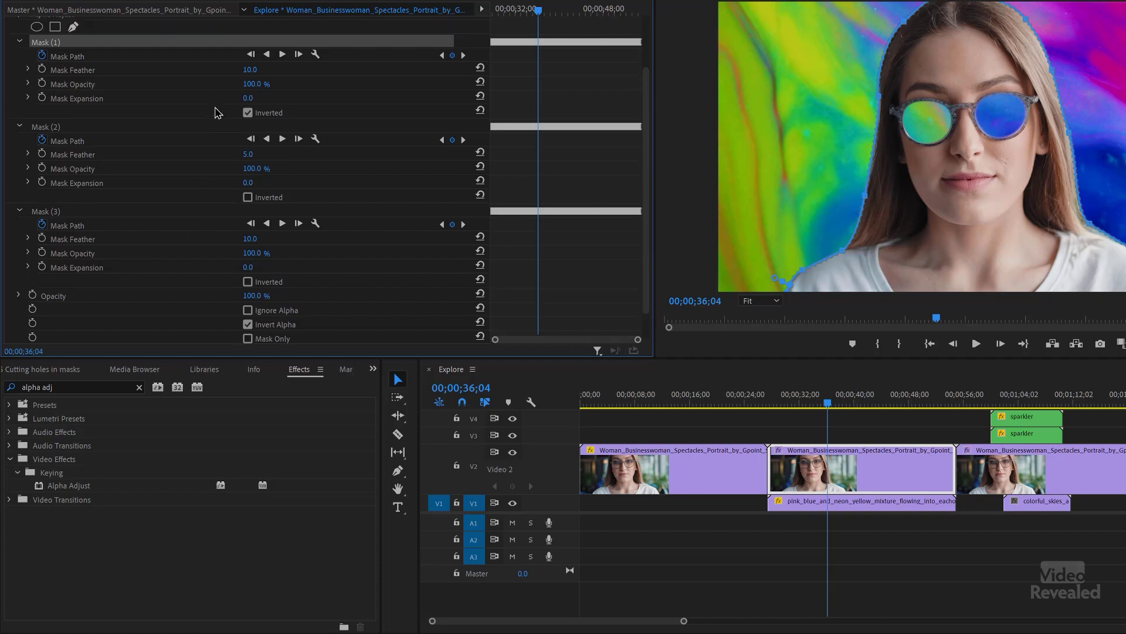
click(248, 113)
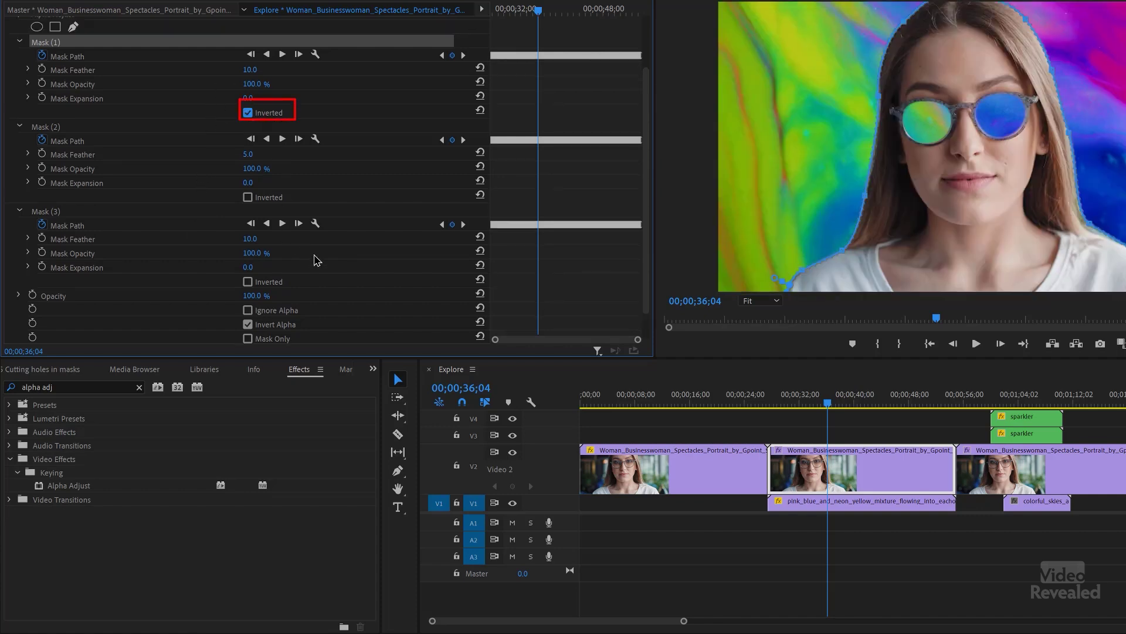
scroll(311, 259, down, 1)
click(249, 311)
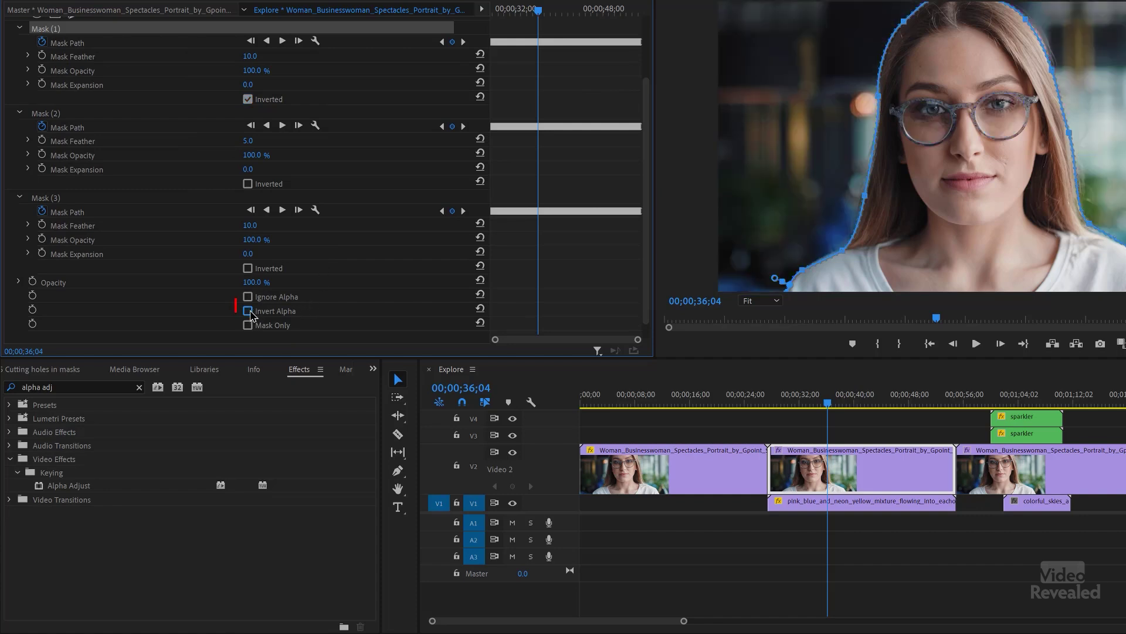
click(249, 311)
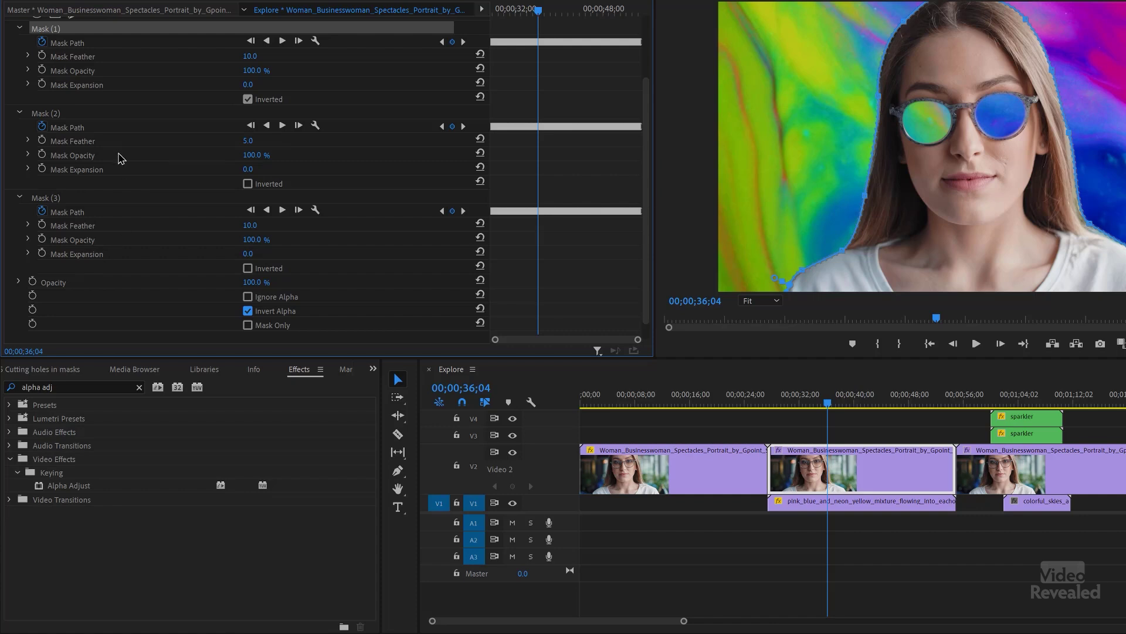
scroll(120, 236, up, 2)
click(21, 56)
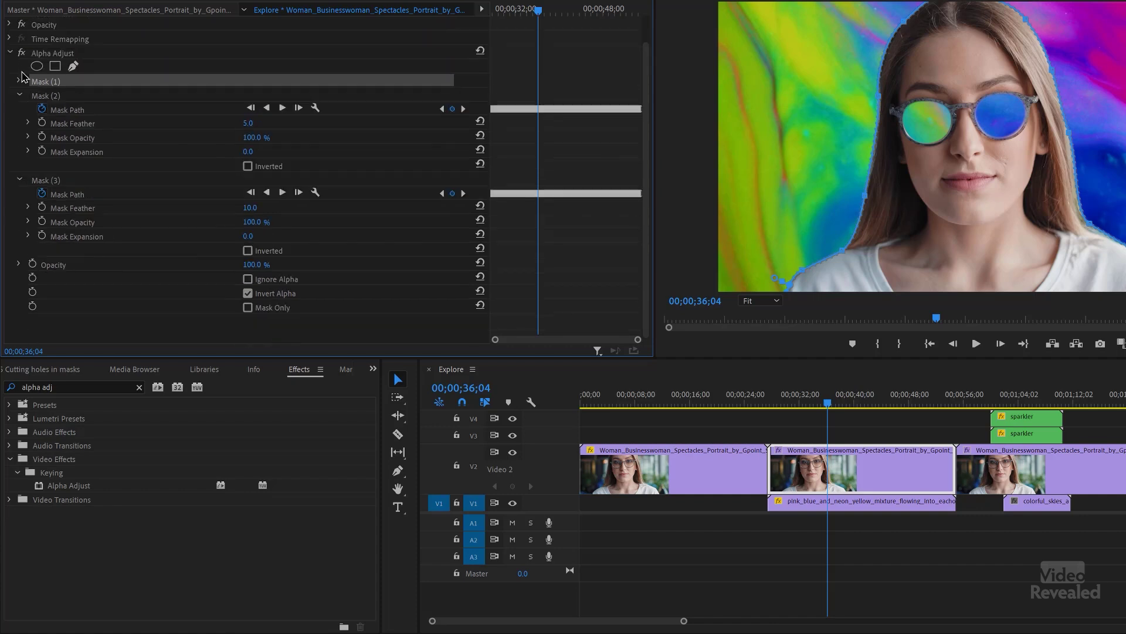
click(20, 96)
click(21, 138)
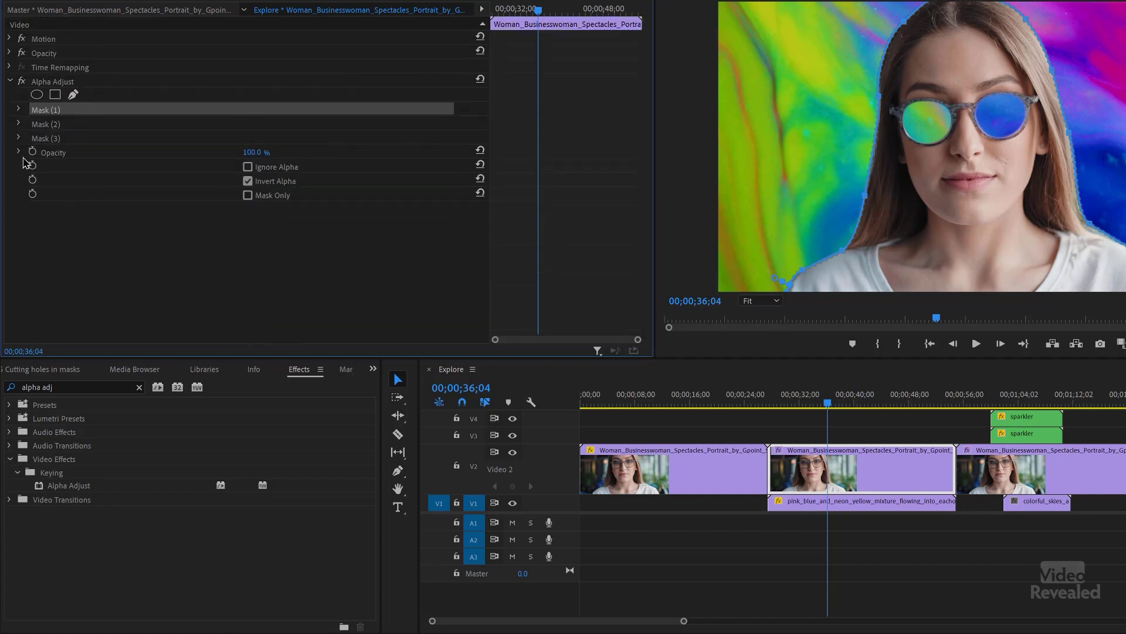
click(19, 152)
click(21, 153)
click(248, 181)
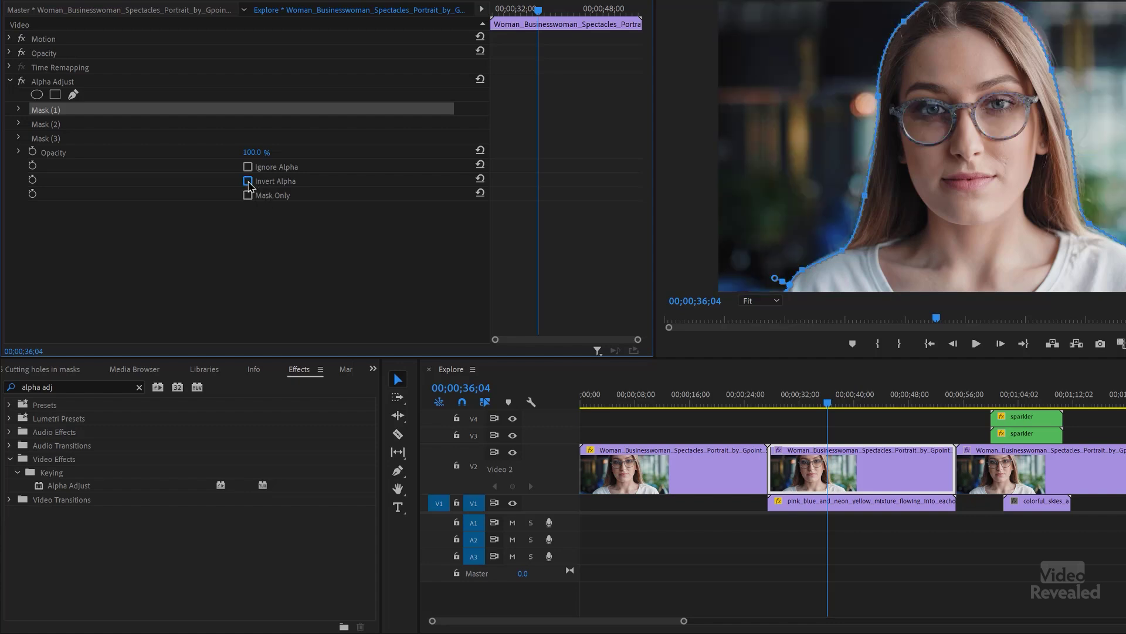
click(248, 181)
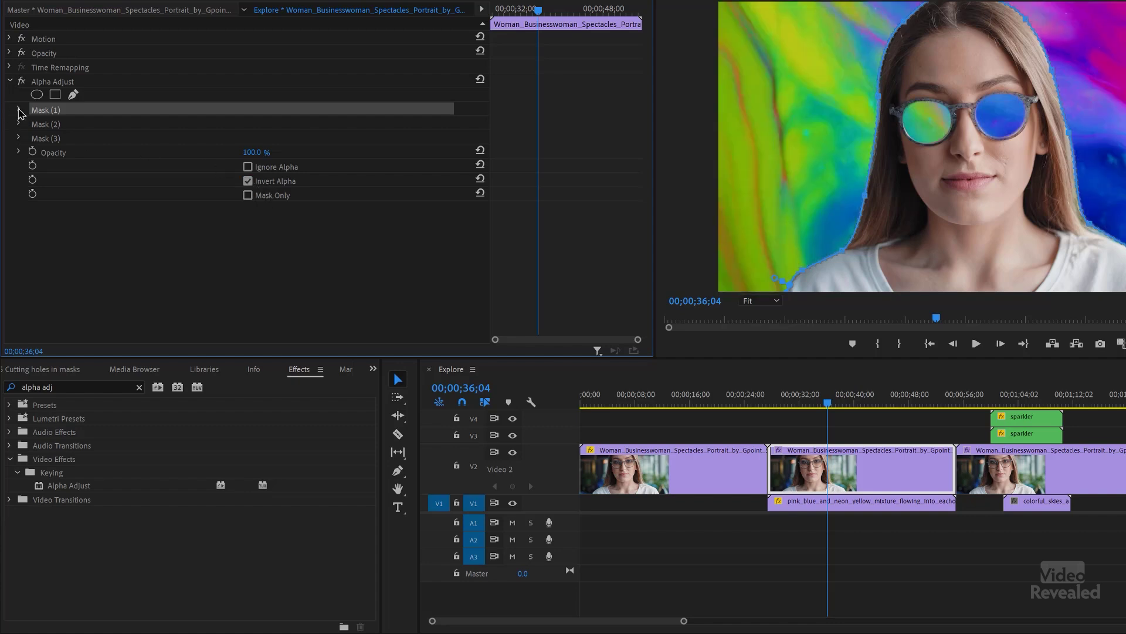
click(19, 111)
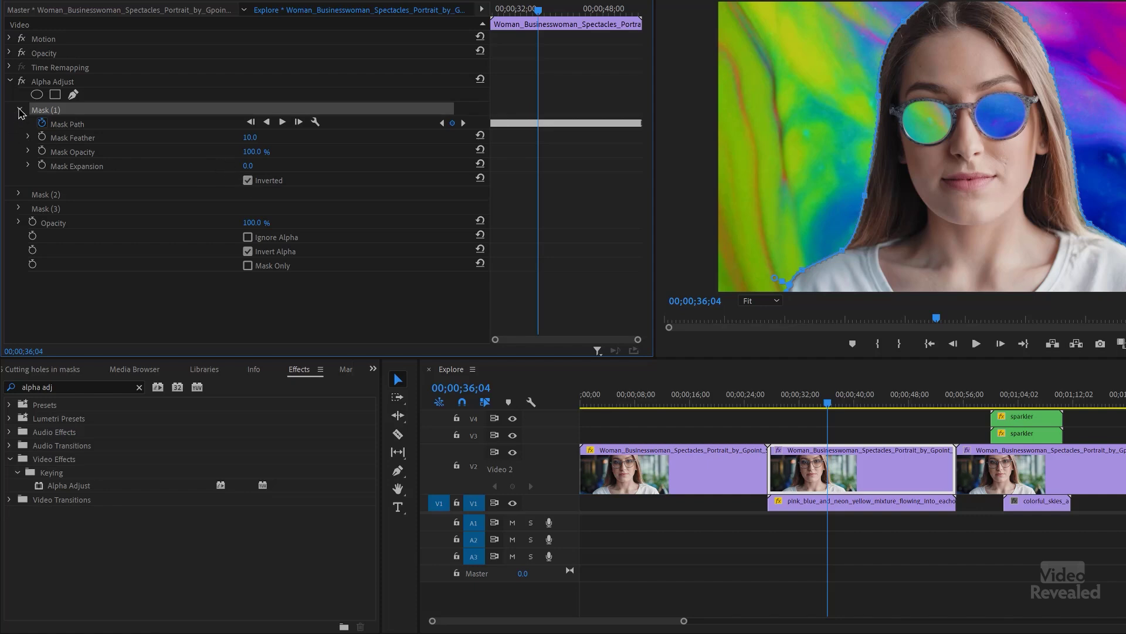
click(19, 111)
click(20, 139)
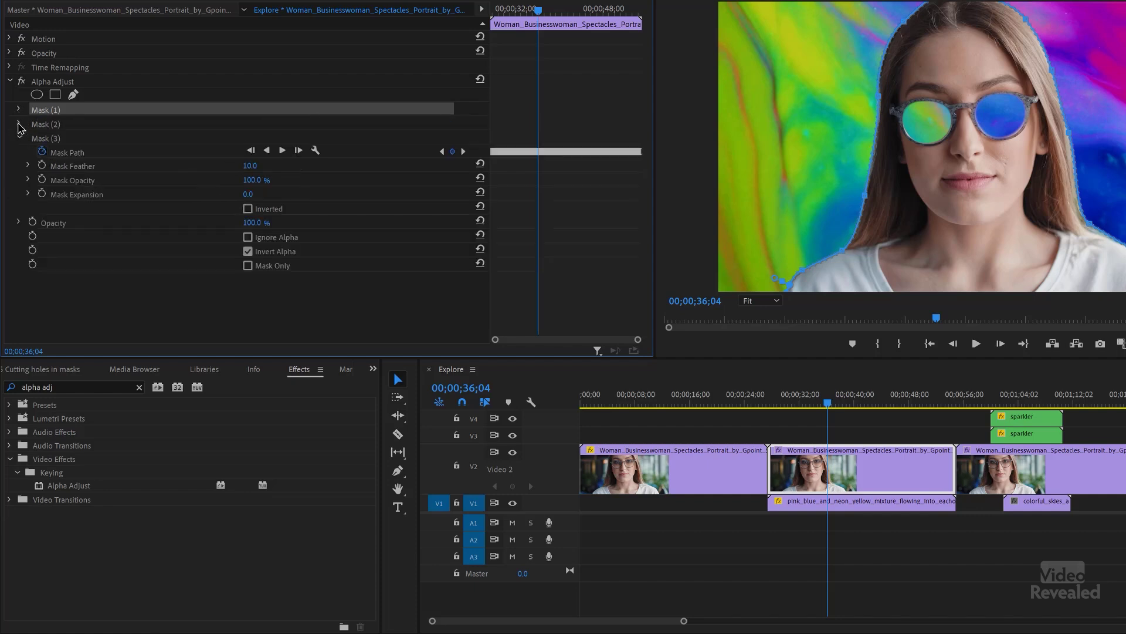
click(19, 124)
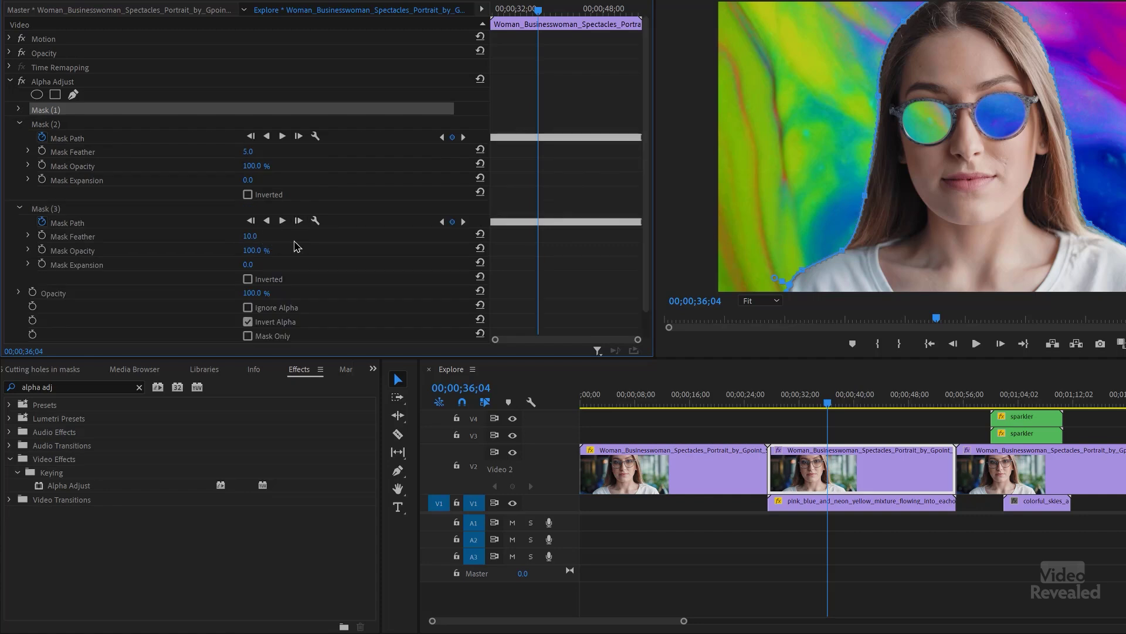
Add an ellipse Mask (4) to Alpha Adjust, flatten it over the glasses, and preview at 00;01;06;28.
click(37, 94)
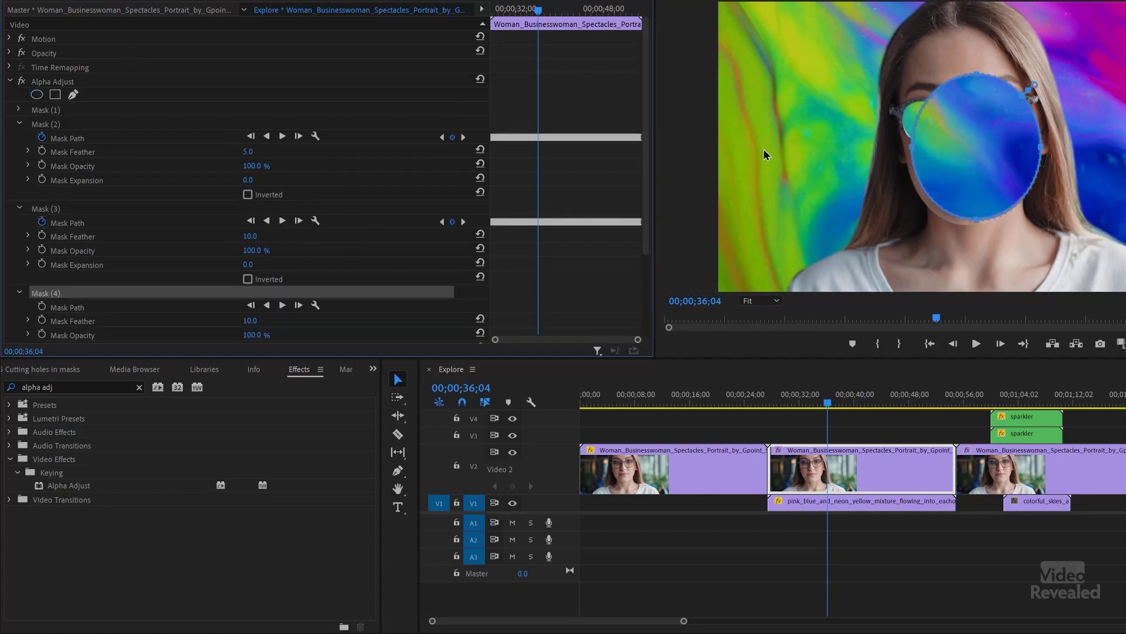
drag(866, 170, 1049, 193)
drag(1045, 138, 1121, 194)
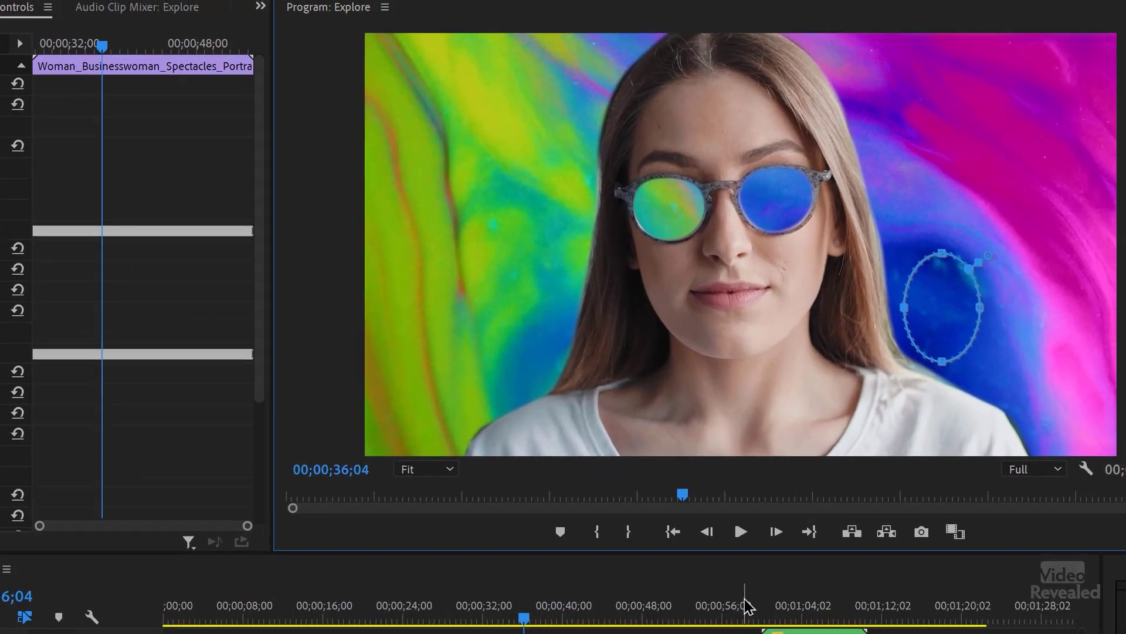
drag(746, 604, 784, 604)
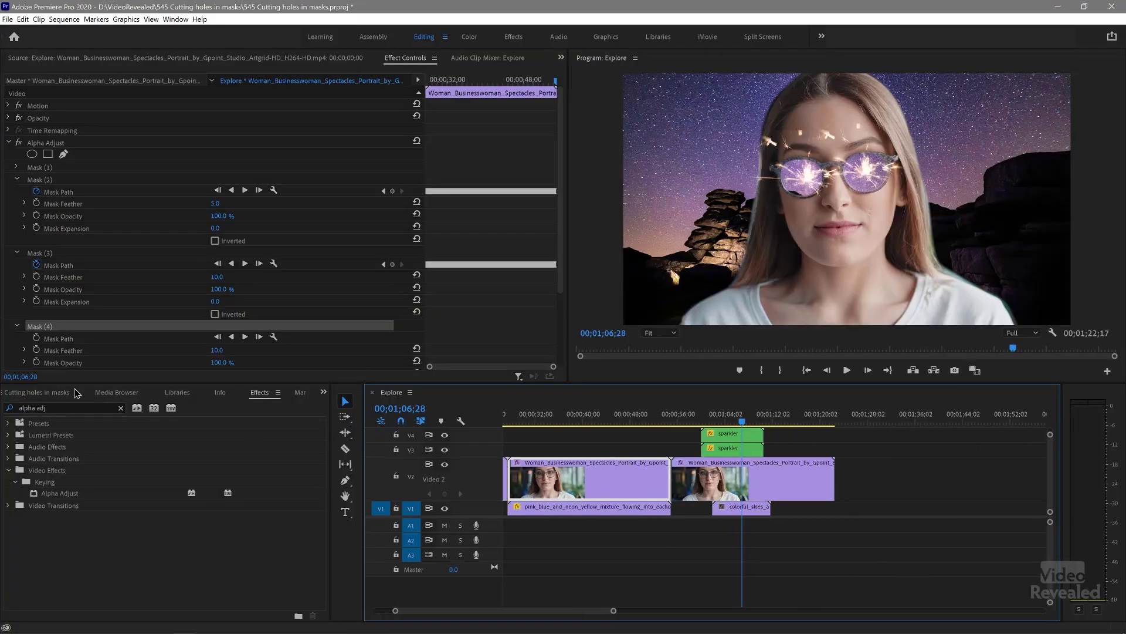
Place the businesswoman clip on Video 2 after the others and zoom the Program monitor to 50%.
click(50, 396)
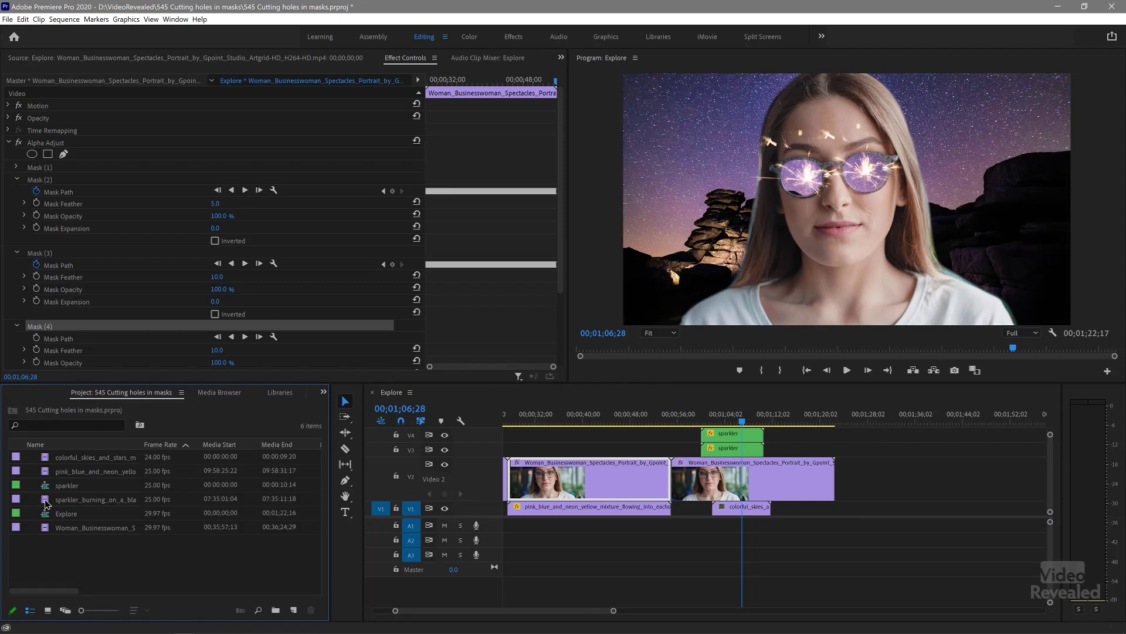
drag(44, 528, 920, 432)
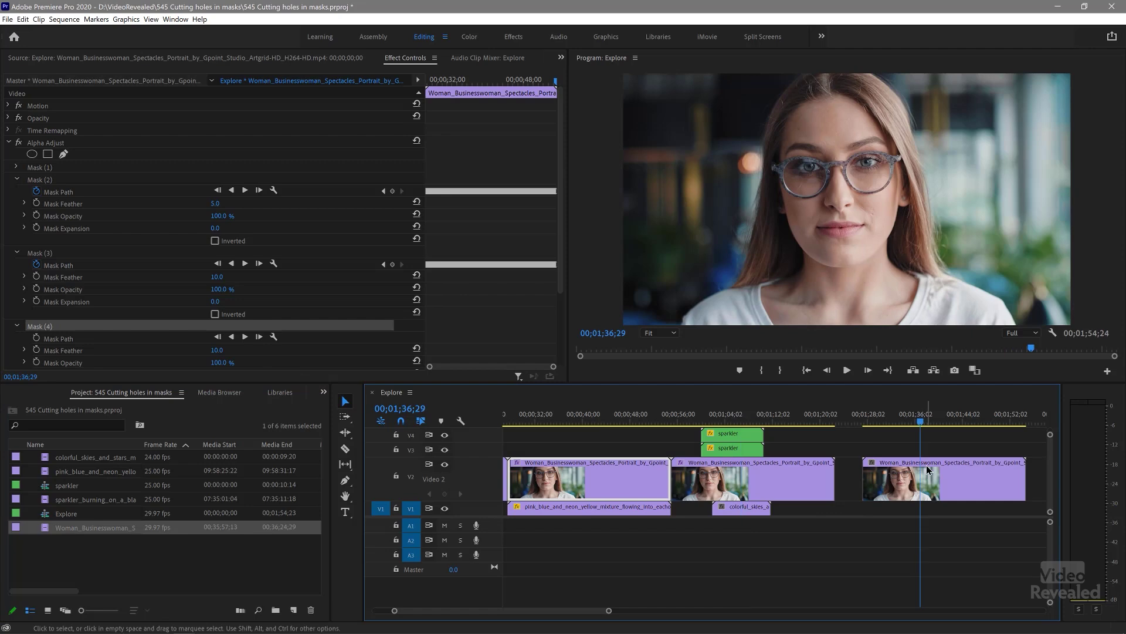
click(934, 480)
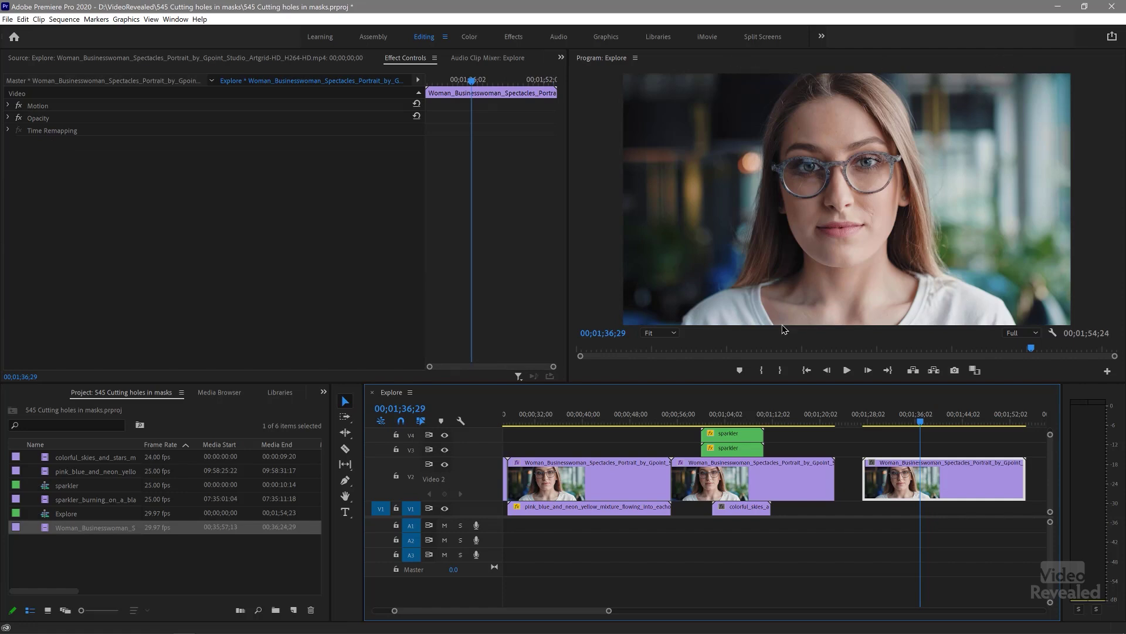
click(666, 334)
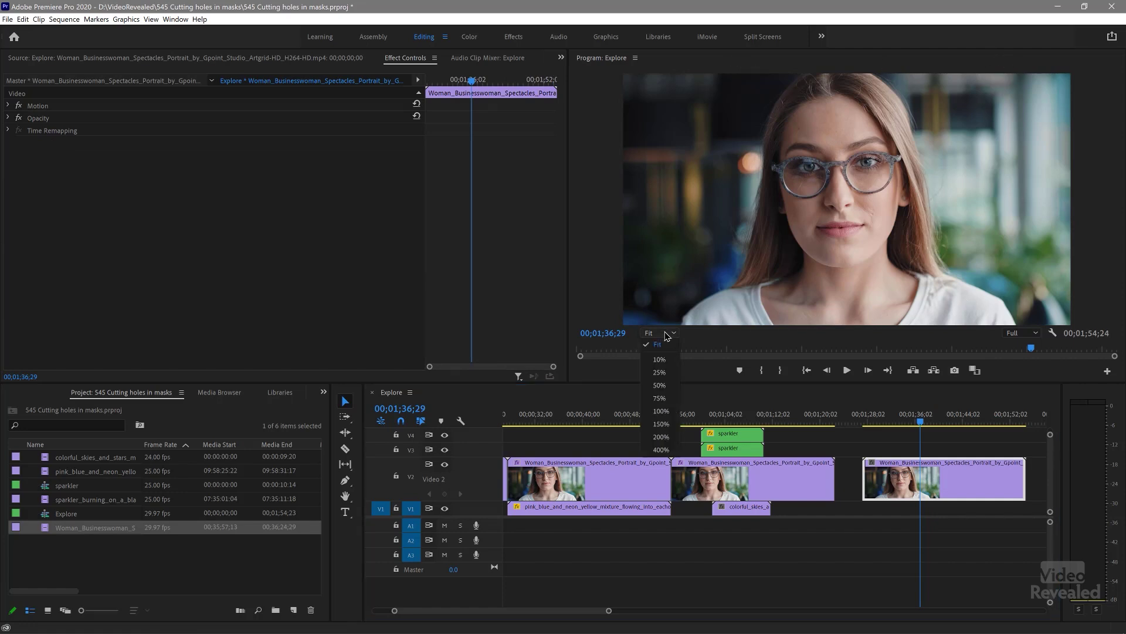
click(662, 386)
Apply Alpha Adjust from the Effects panel to the new third portrait clip.
click(886, 484)
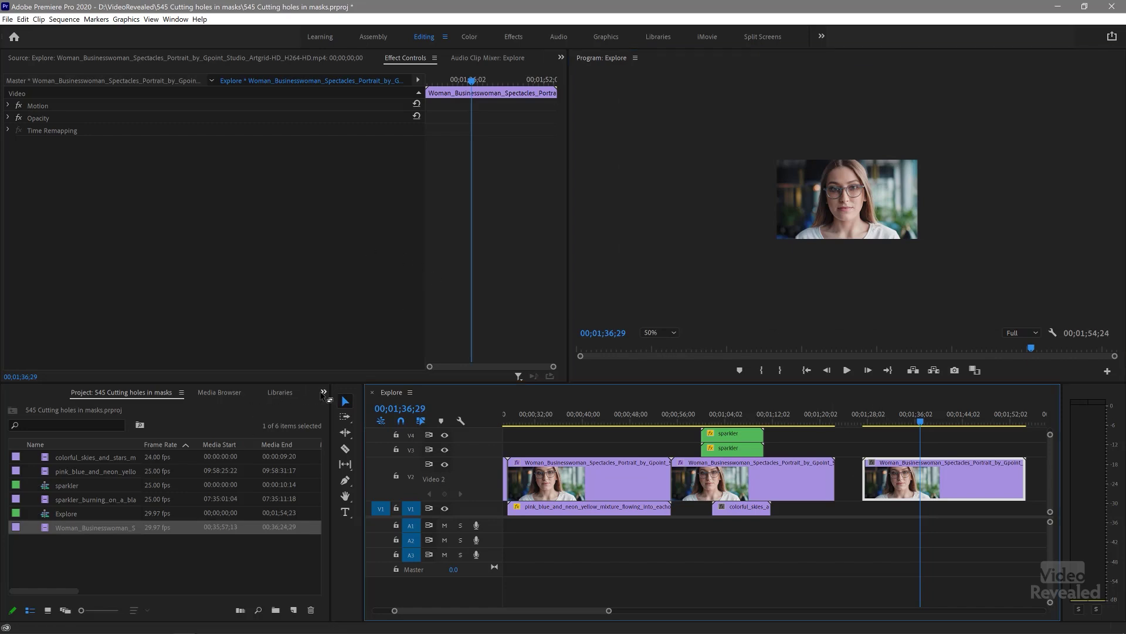
click(323, 392)
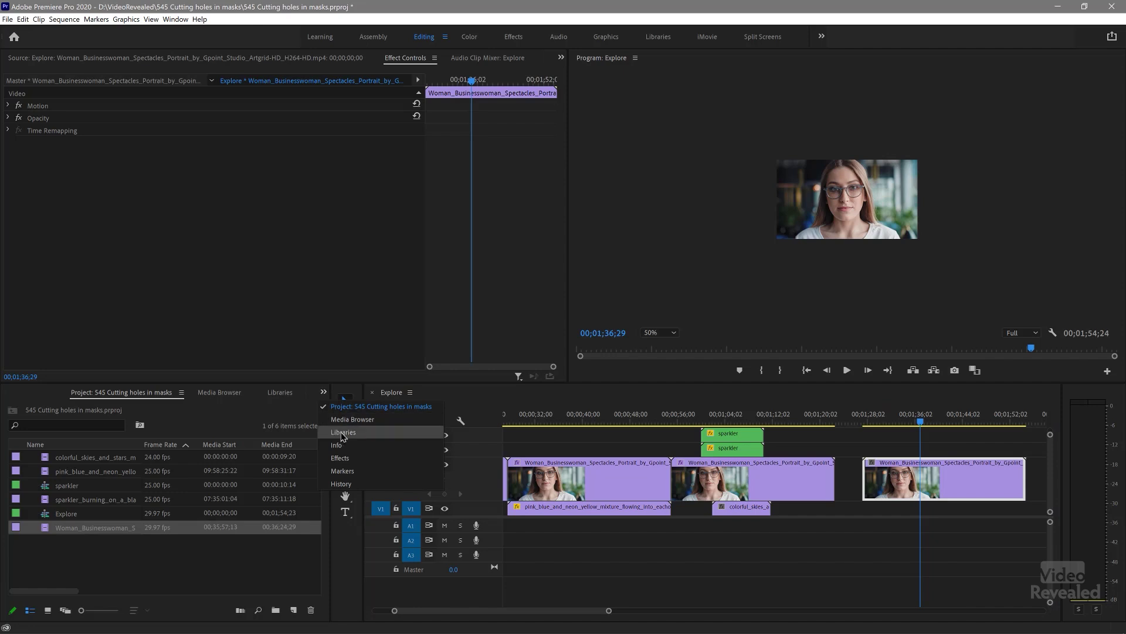
click(341, 458)
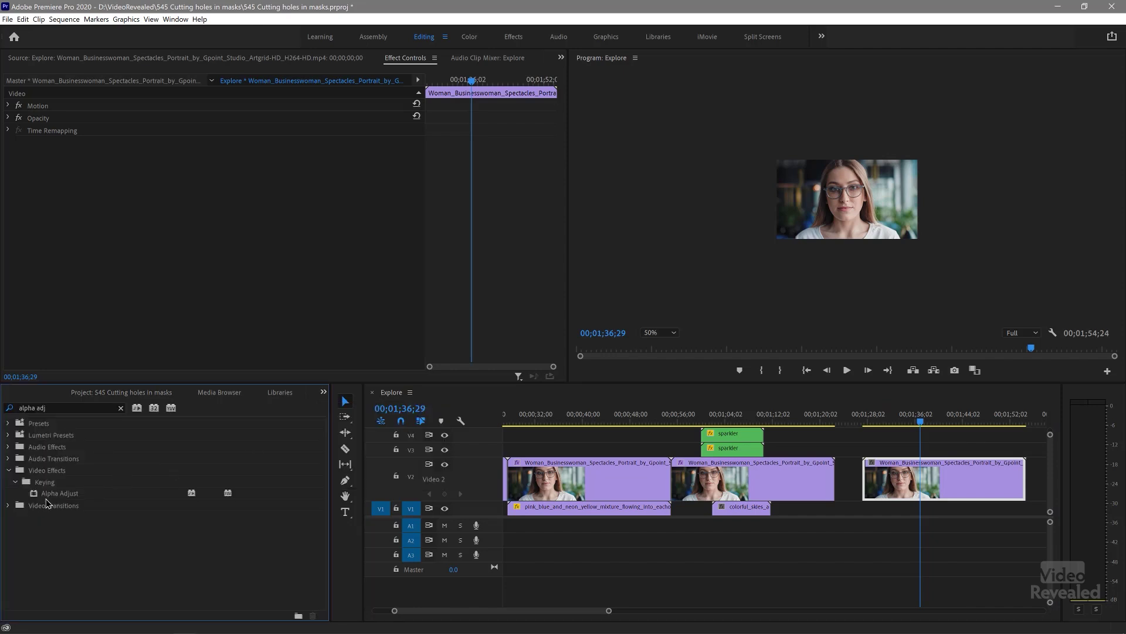
double_click(53, 495)
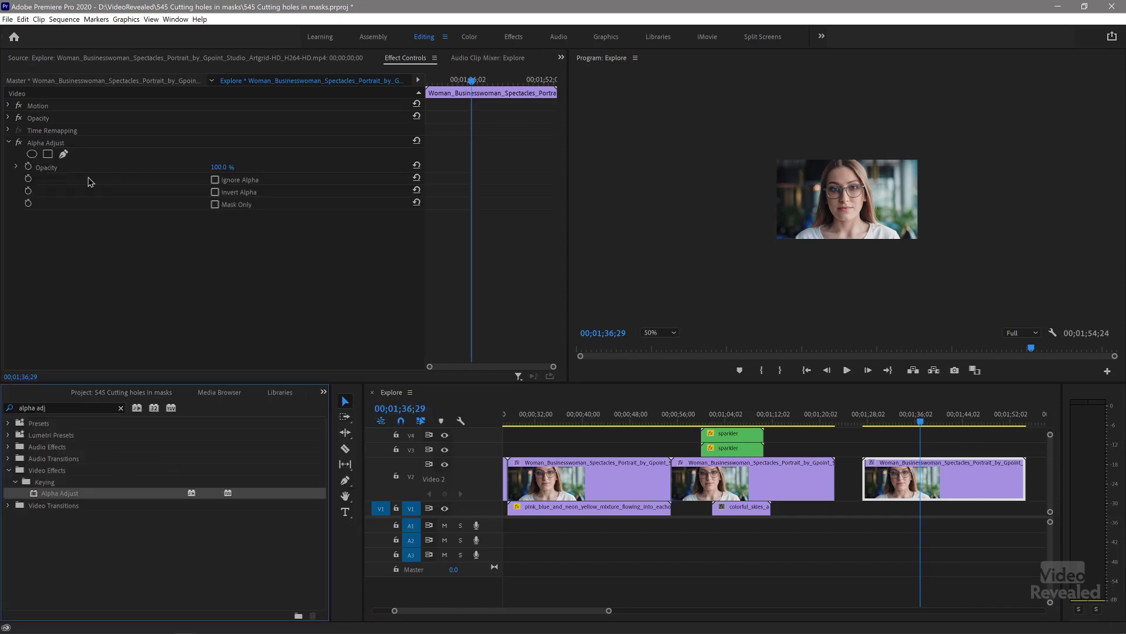
Draw a closed four-point pen mask just outside the frame's corners in Alpha Adjust.
click(63, 154)
click(904, 170)
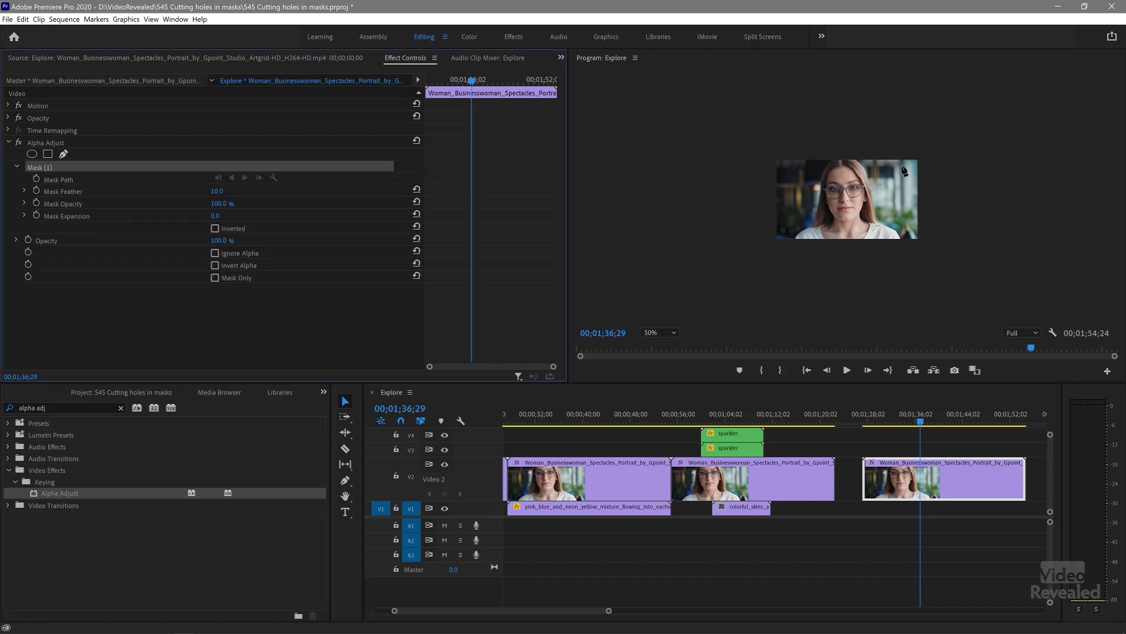
click(771, 156)
click(927, 155)
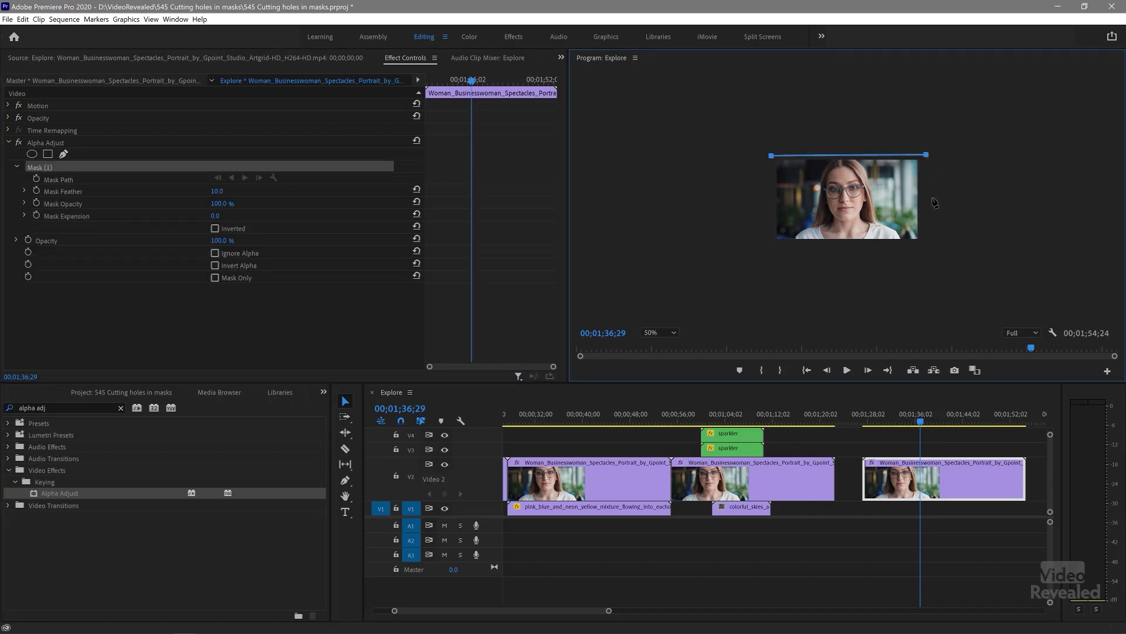
click(932, 248)
click(767, 247)
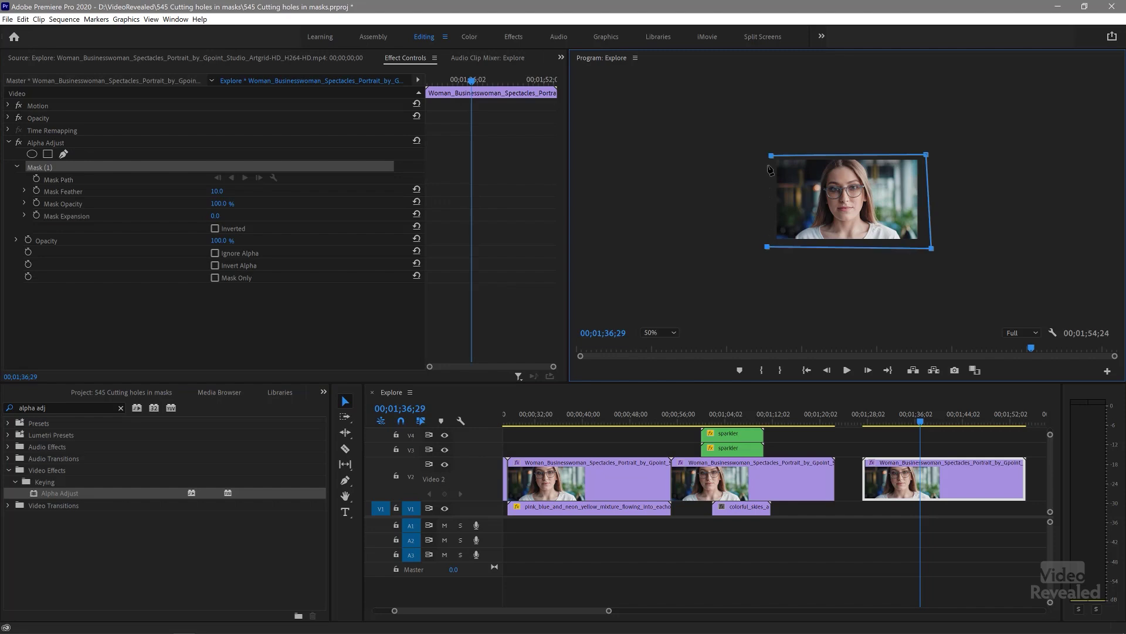
click(771, 156)
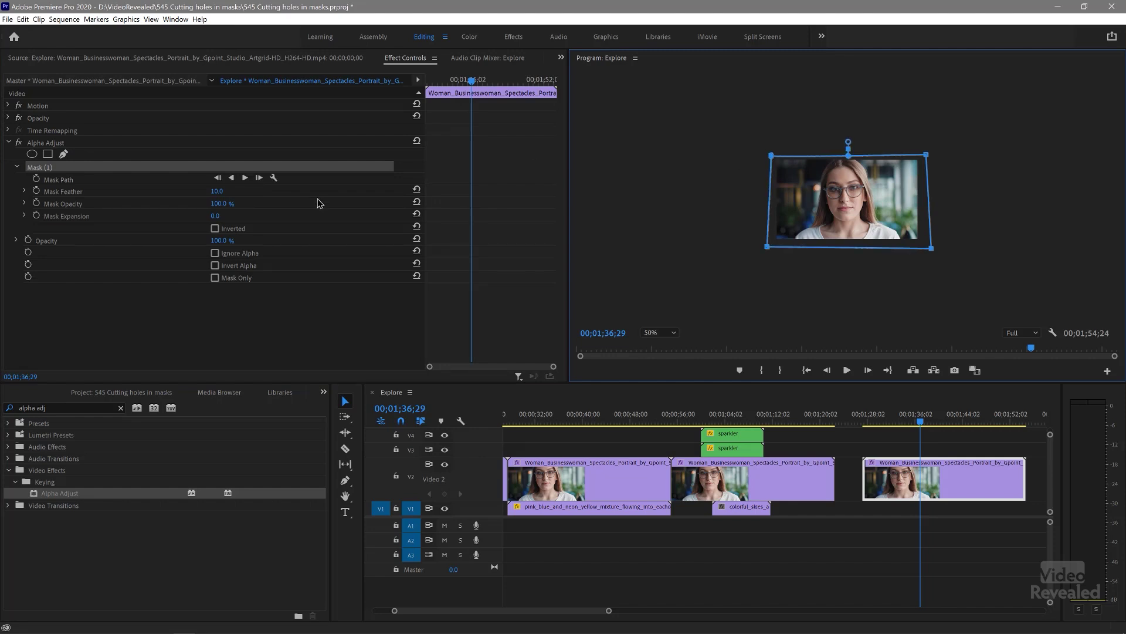
Invert the full-frame mask and set the Program monitor zoom back to Fit.
click(215, 229)
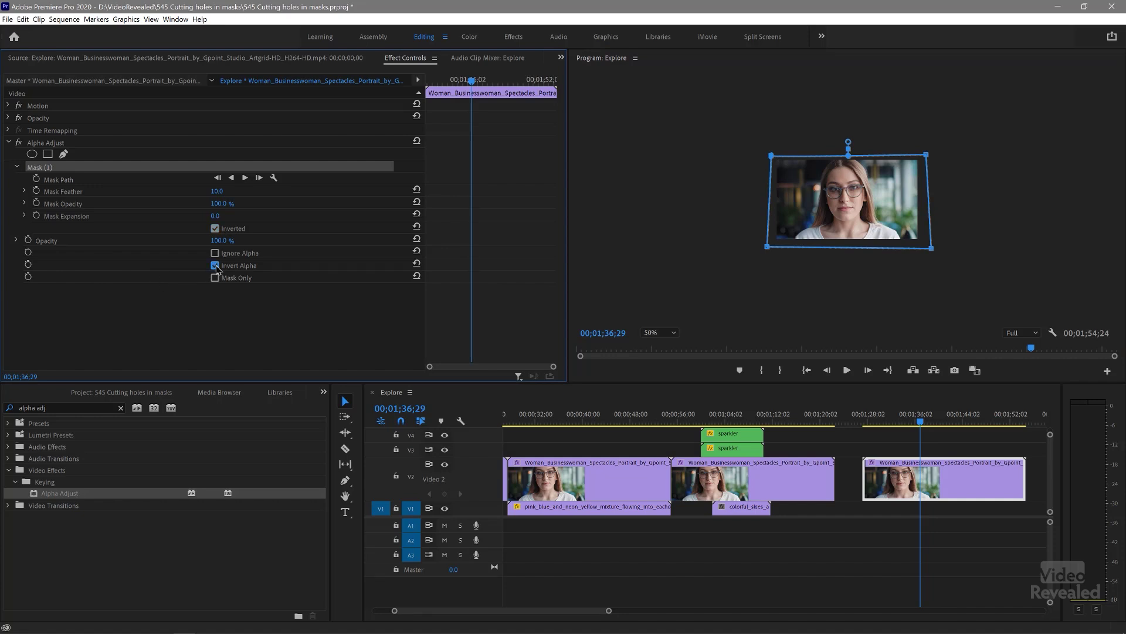
click(673, 332)
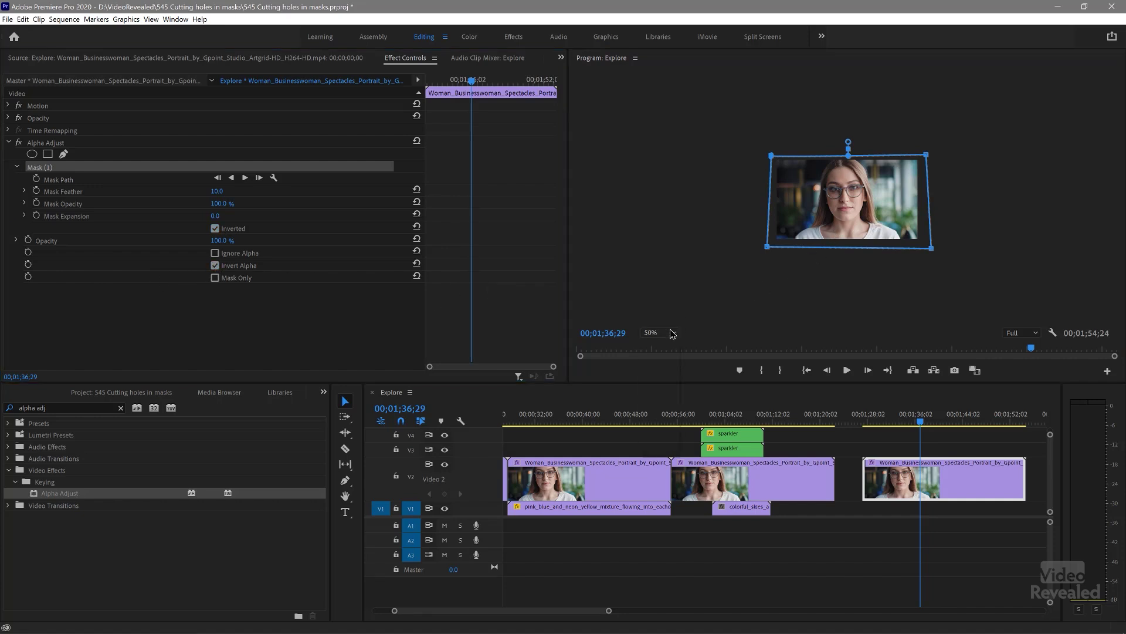
click(658, 345)
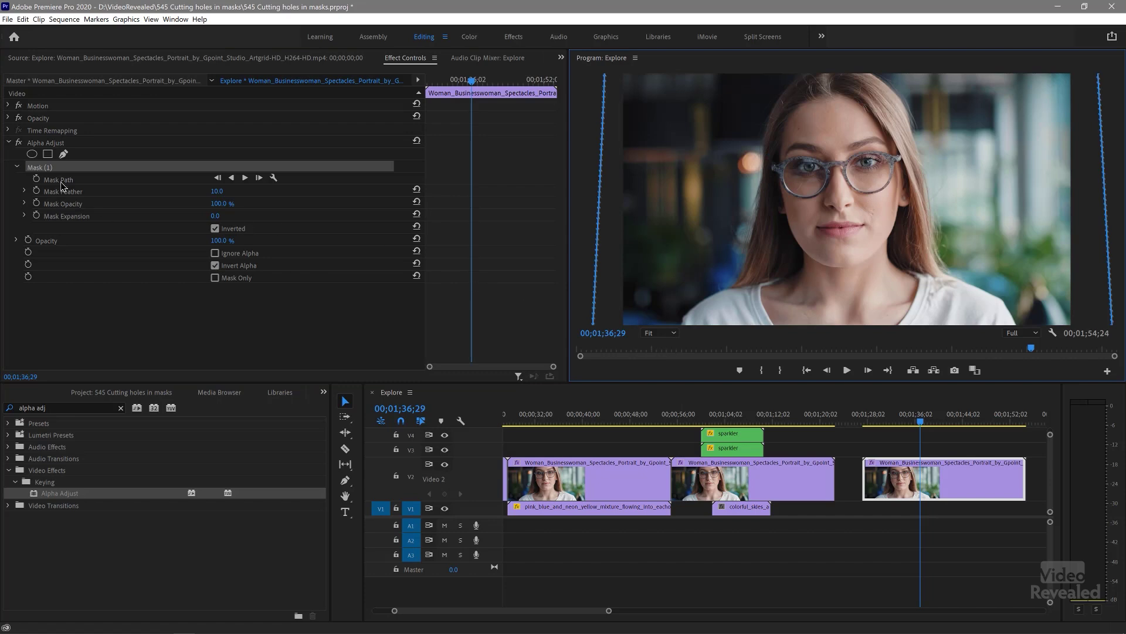
Add an ellipse Mask (2) shaped as a circle over one eye, showing the Transparency Grid.
click(32, 153)
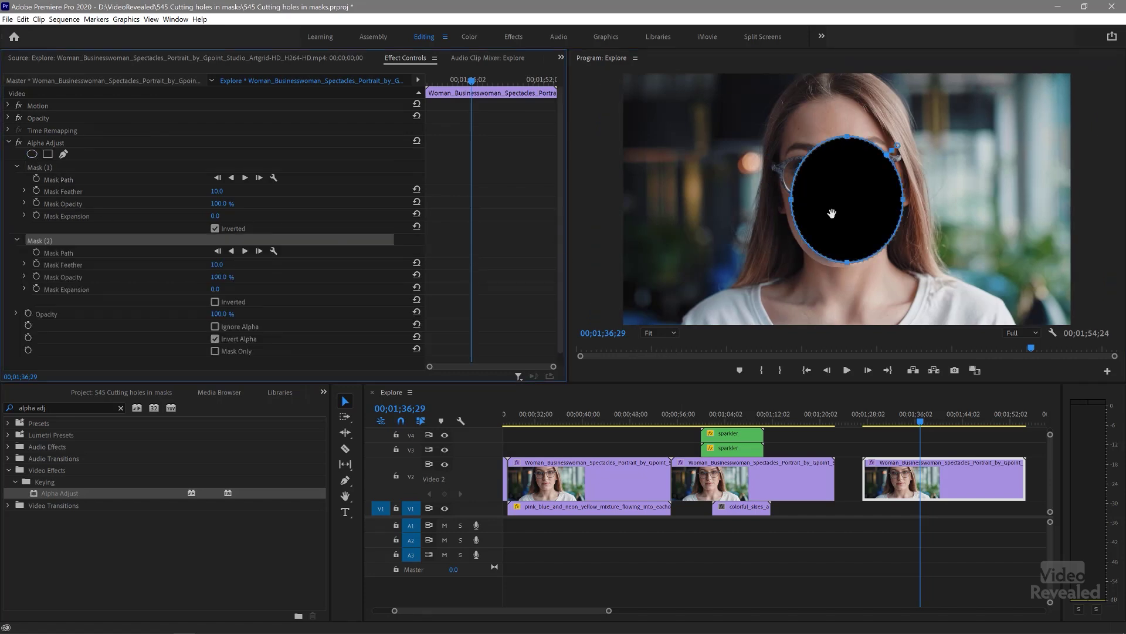
drag(832, 213, 736, 205)
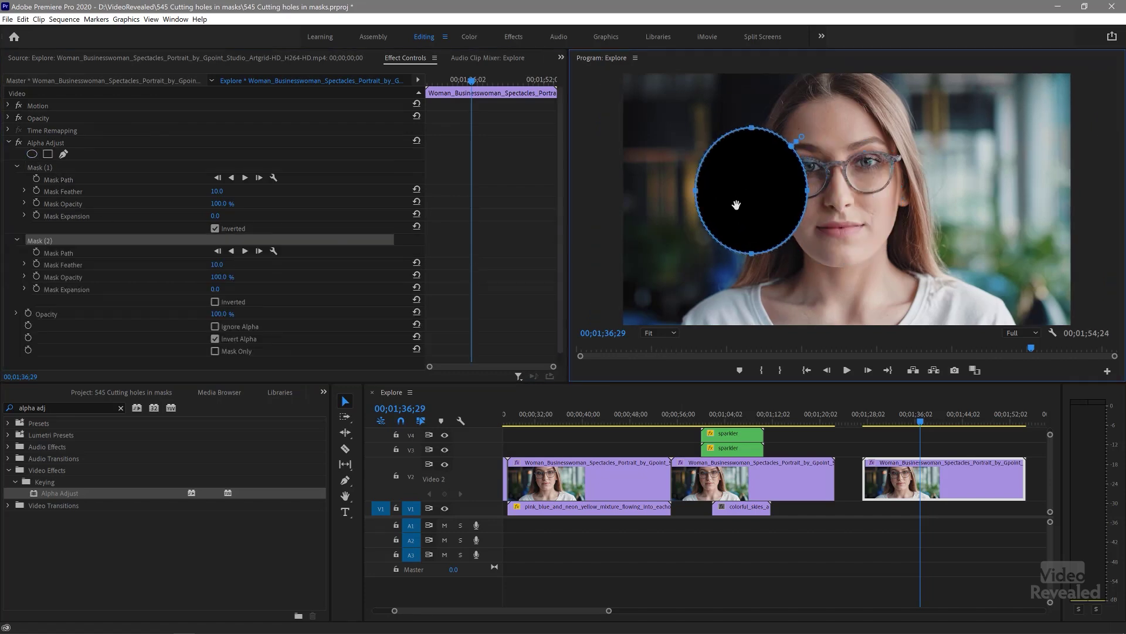
click(1053, 332)
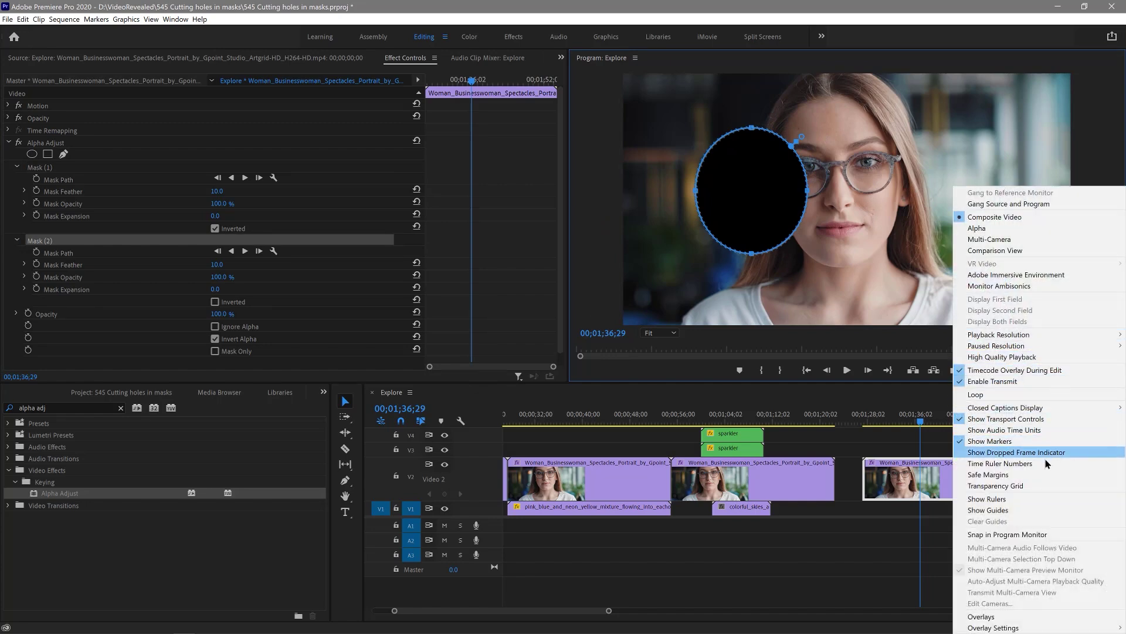
click(1043, 486)
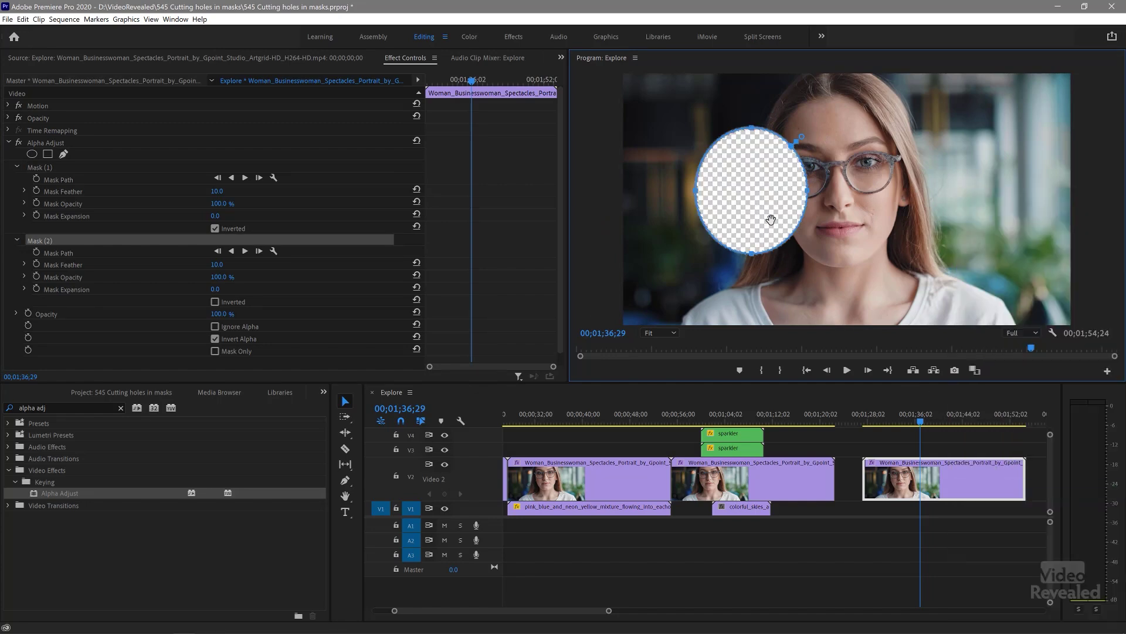
drag(772, 220, 792, 191)
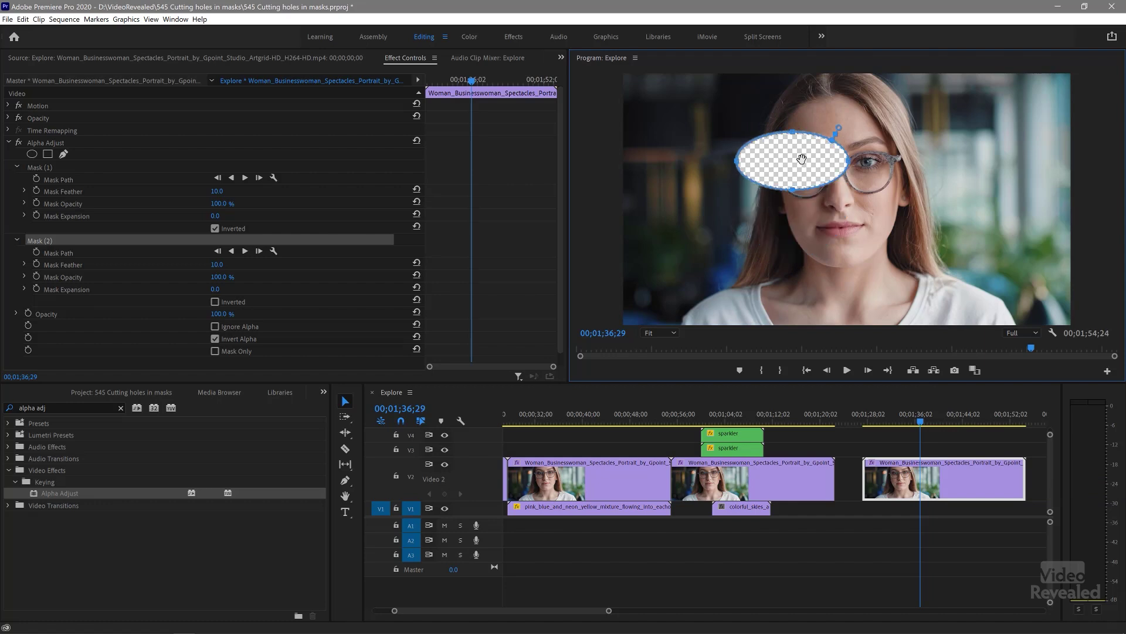
drag(847, 160, 971, 196)
Add another ellipse mask on the right and a rectangle mask moved onto the left background.
click(32, 154)
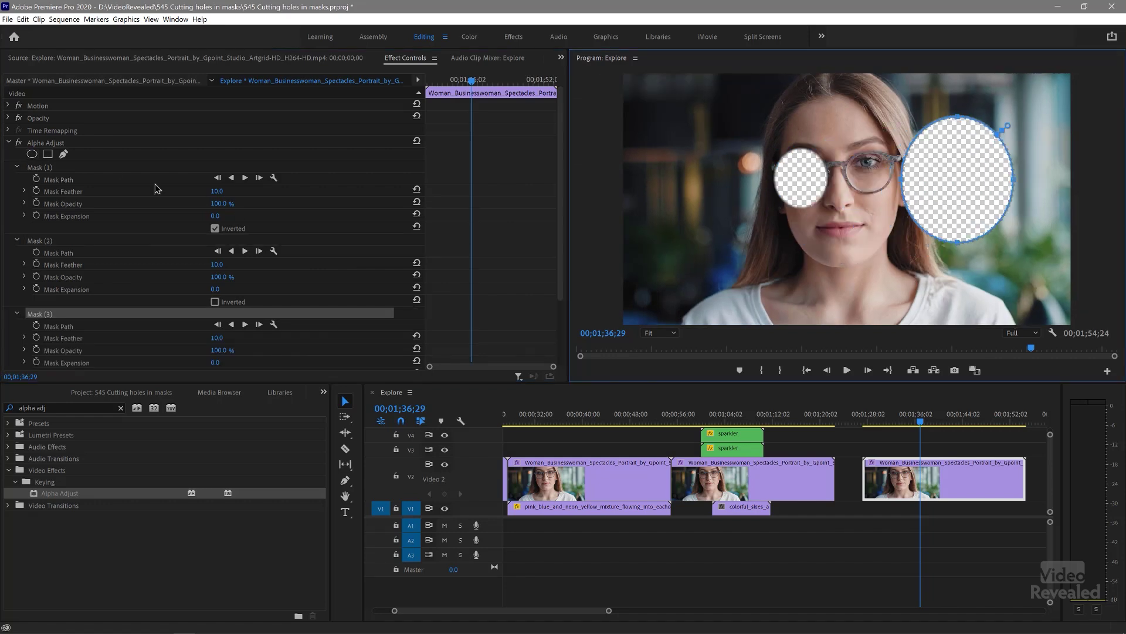
click(47, 154)
drag(831, 212, 674, 147)
Begin a new pen mask path with a few straight and curved points.
click(65, 154)
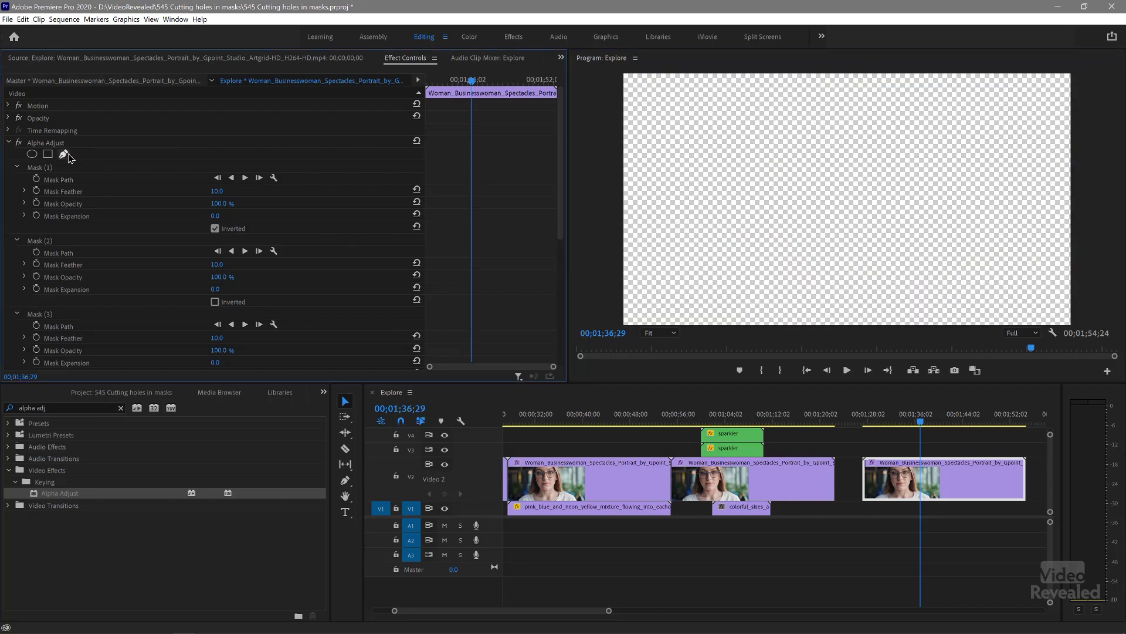
click(698, 170)
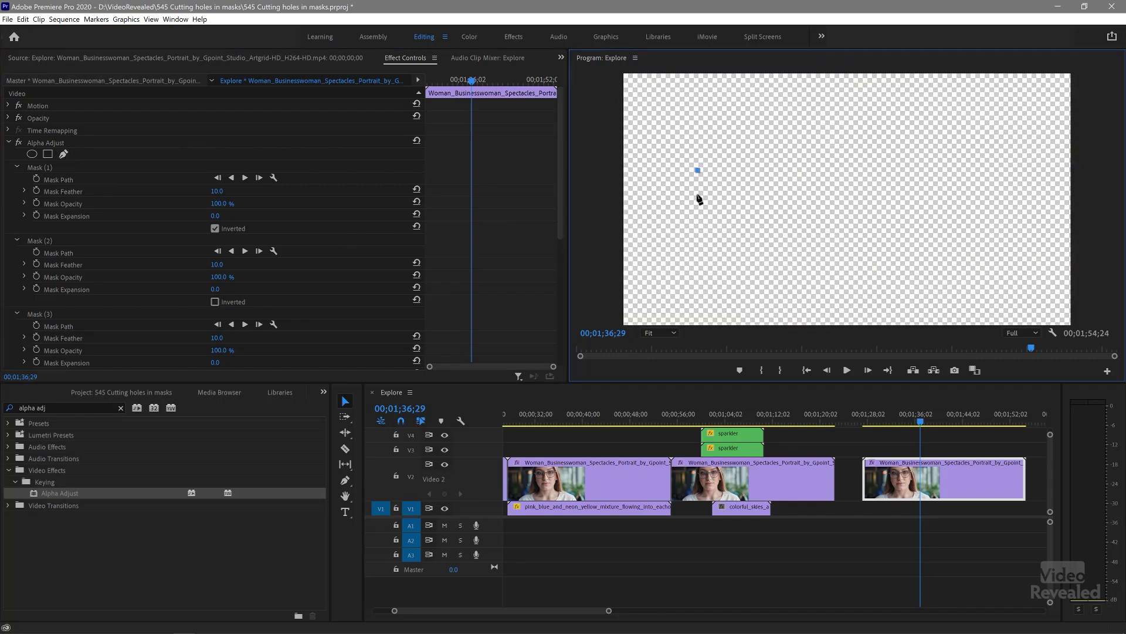
click(709, 234)
mouse_move(760, 221)
mouse_down()
mouse_move(809, 194)
mouse_move(817, 137)
mouse_up()
drag(771, 143, 738, 142)
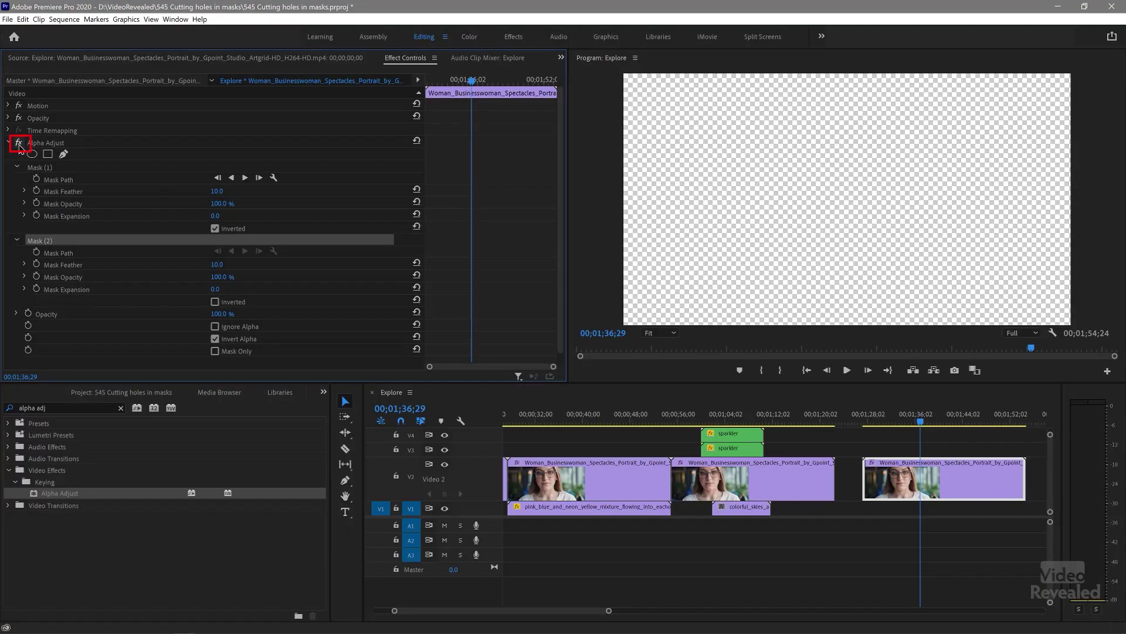
With Alpha Adjust temporarily off, trace and close a pen mask around her face, then re-enable it.
click(19, 142)
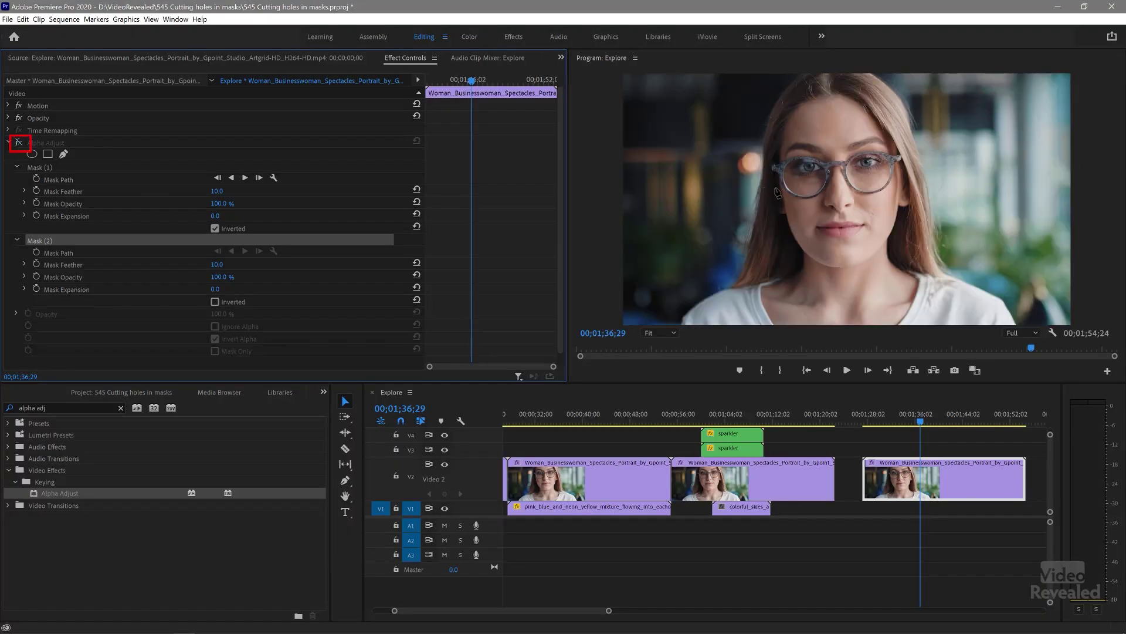
click(774, 166)
click(806, 273)
click(892, 249)
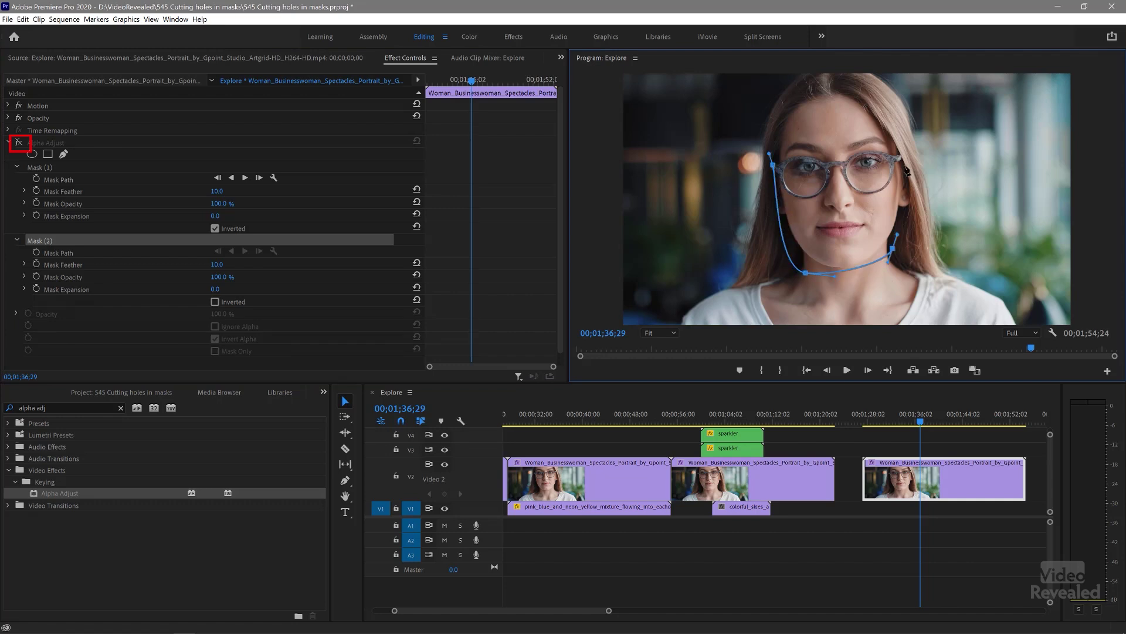
click(908, 155)
drag(904, 137, 810, 142)
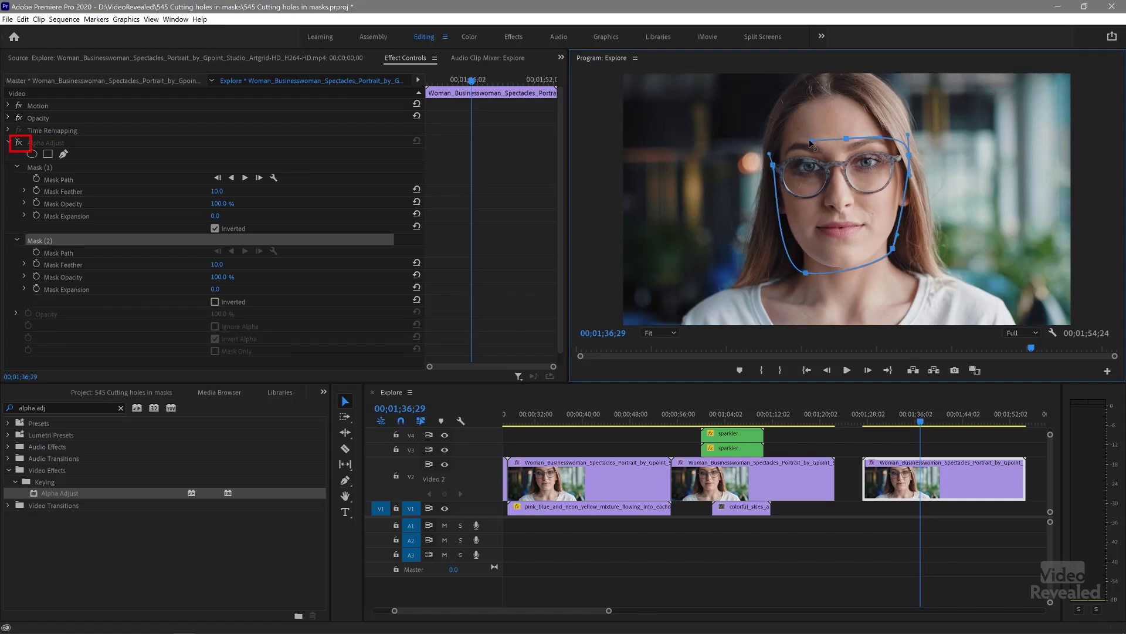
click(774, 166)
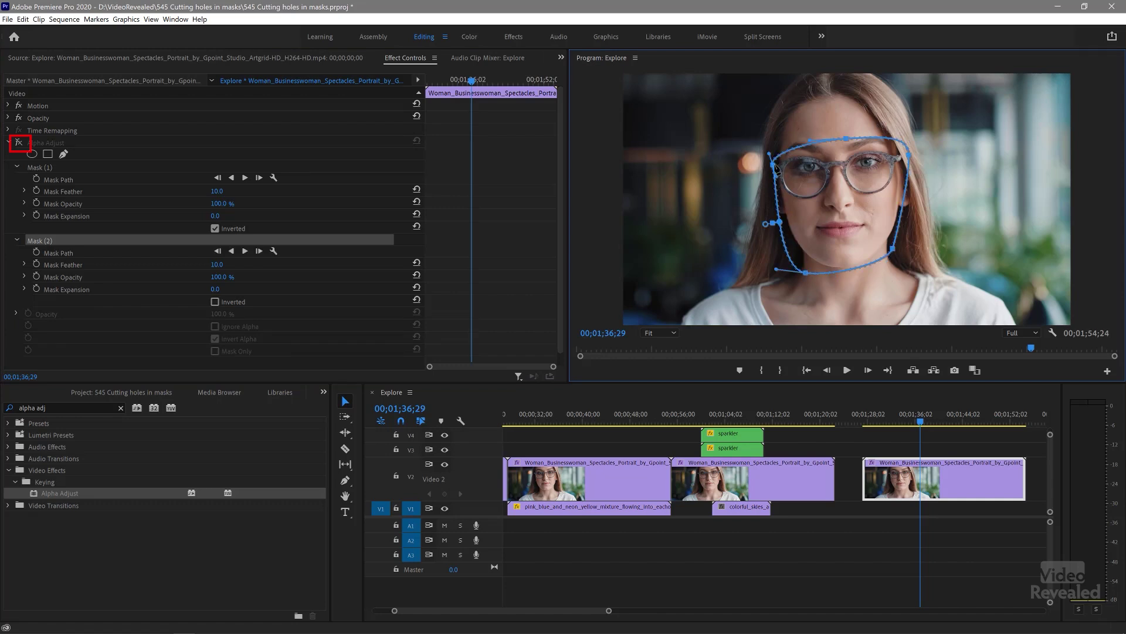
click(19, 143)
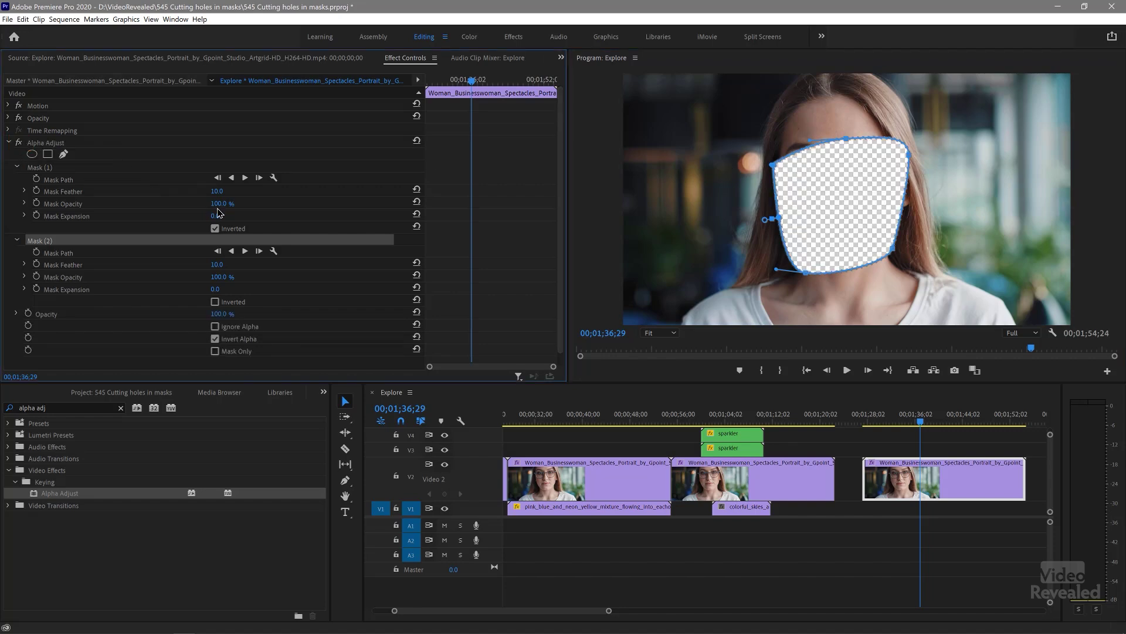